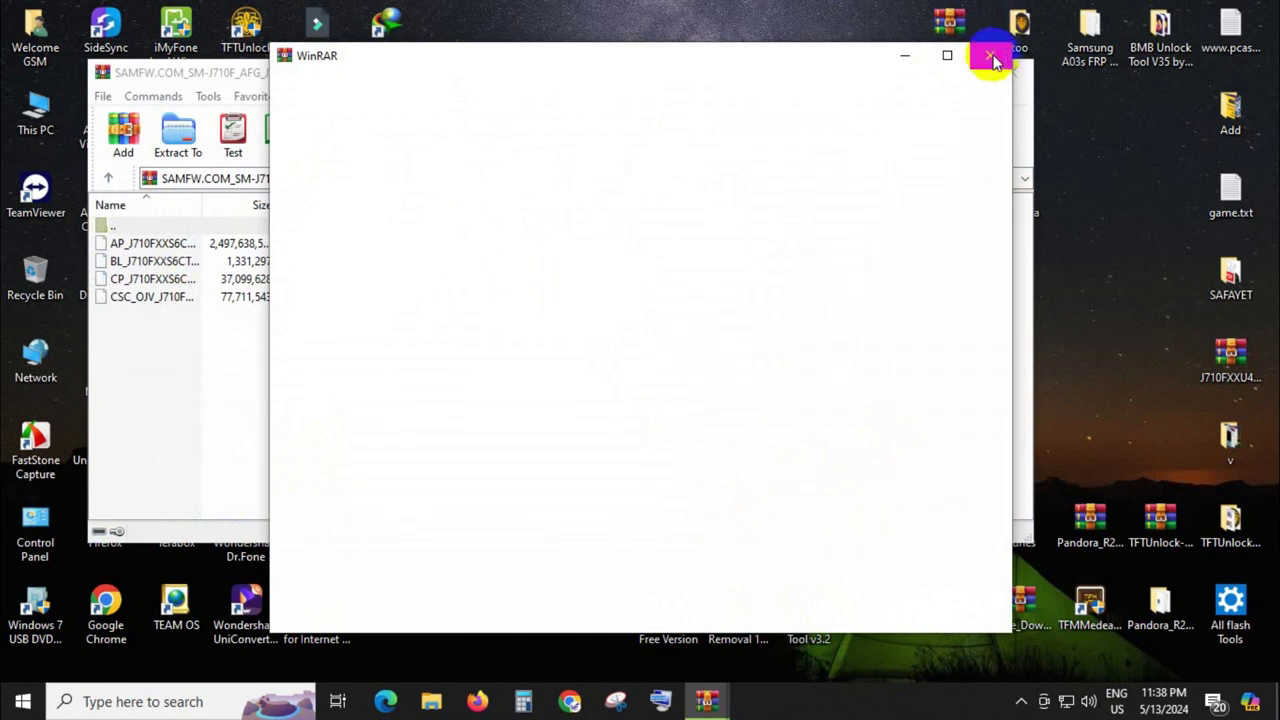
Close WinRAR and extract the SAMFW.COM_SM-J710F_AFG_J710FXXS6CTC1_fac archive on the desktop into a folder of its own name
{"action": "left_click", "coordinate": [1014, 72]}
{"action": "right_click", "coordinate": [678, 111]}
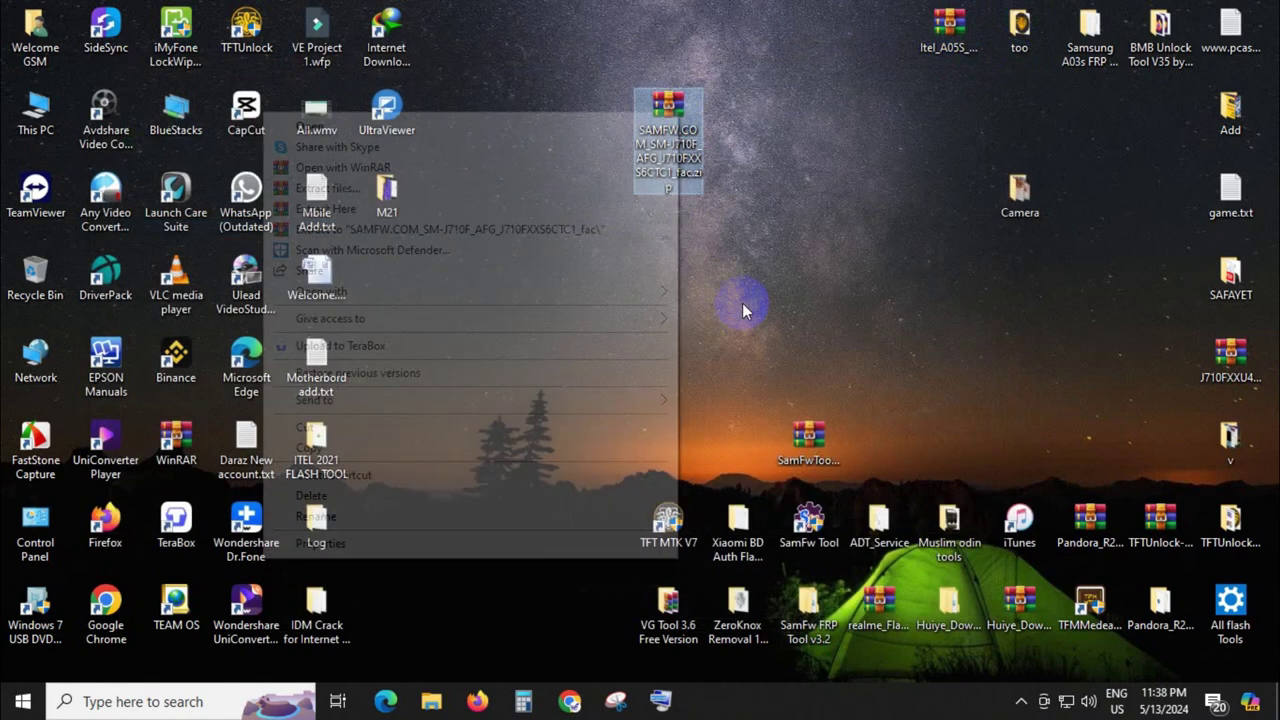
{"action": "left_click", "coordinate": [361, 232]}
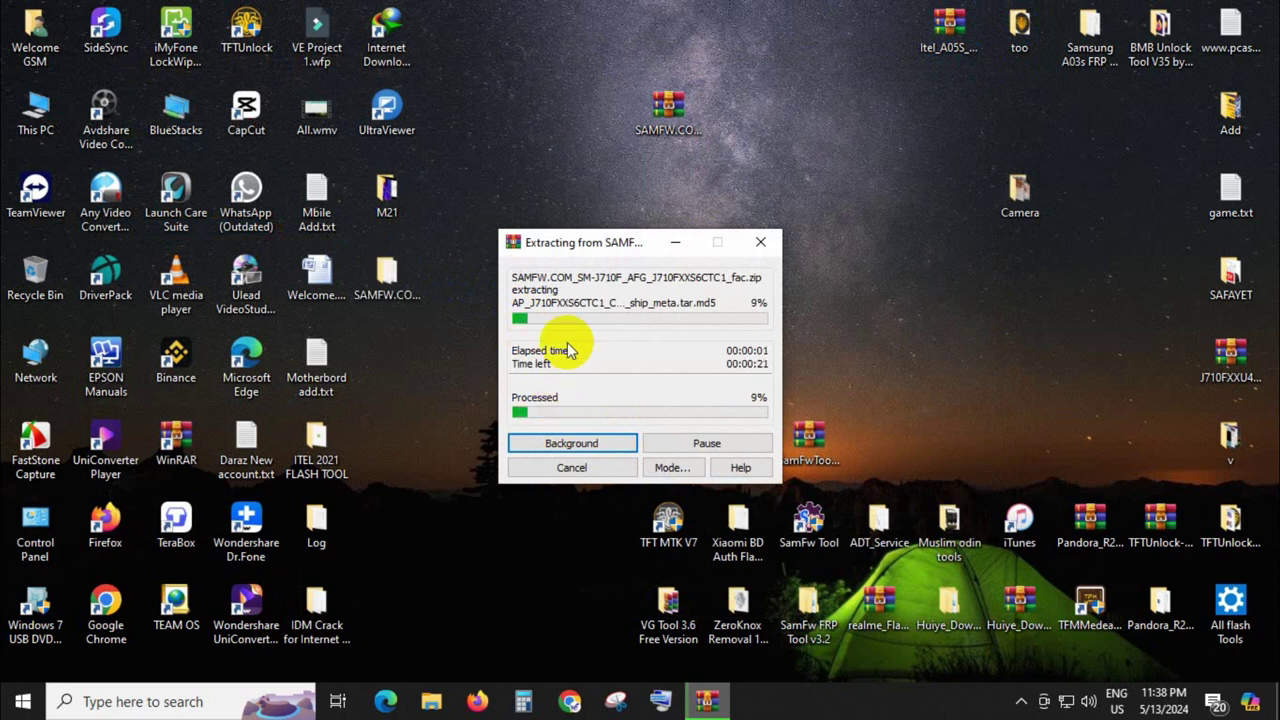
Launch Odin3_v3.14.4.exe from the Odin3_v3.14.4 folder in All flash Tools, accept its notice and move its window aside
{"action": "double_click", "coordinate": [1231, 608]}
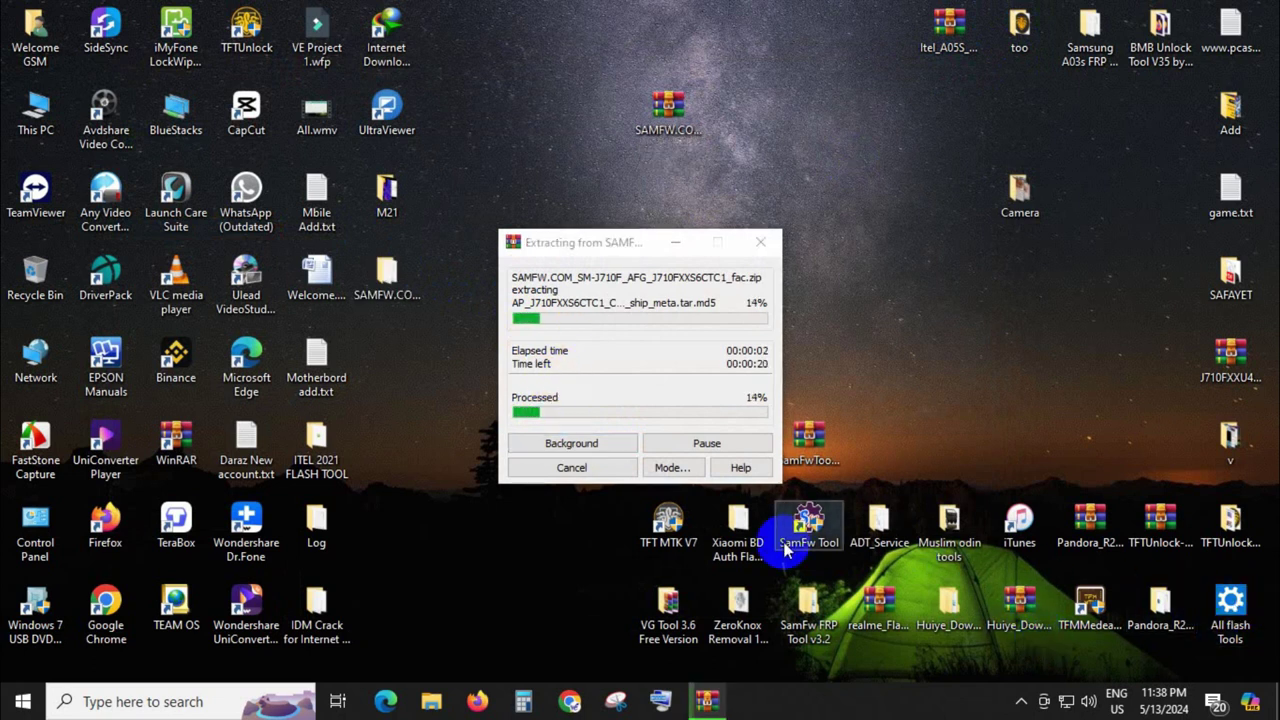
{"action": "double_click", "coordinate": [340, 382]}
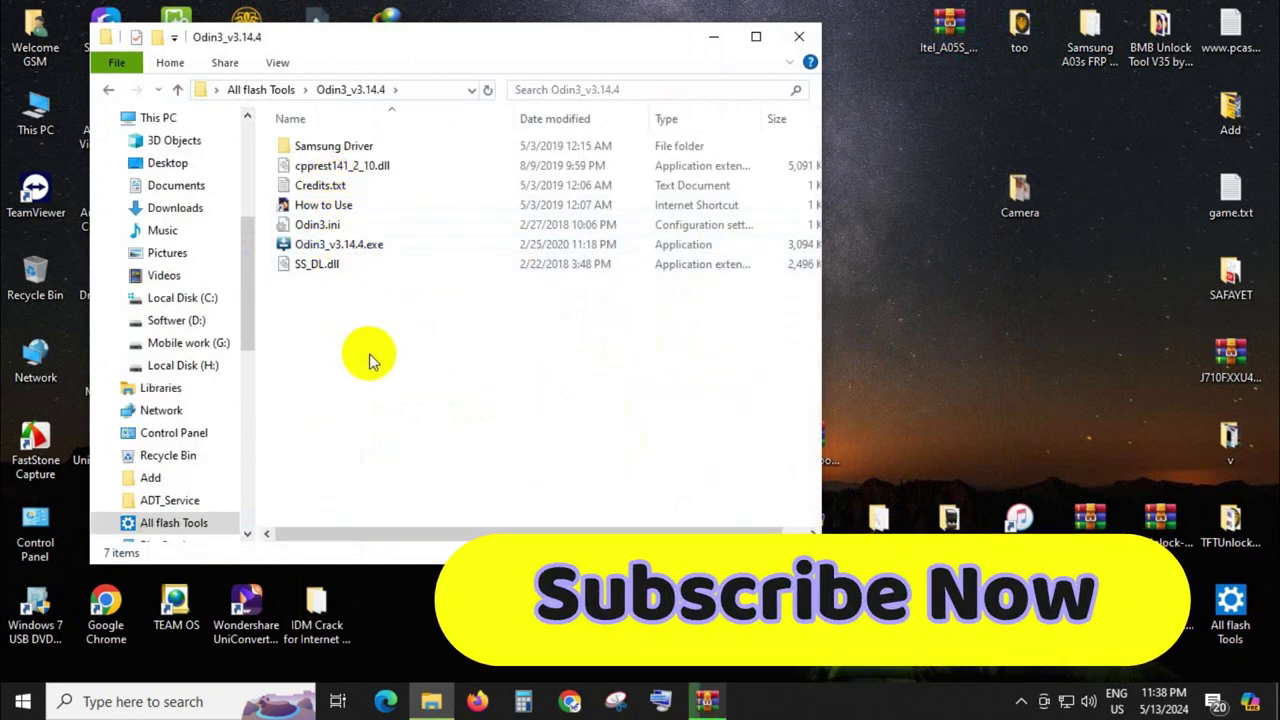
{"action": "double_click", "coordinate": [340, 245]}
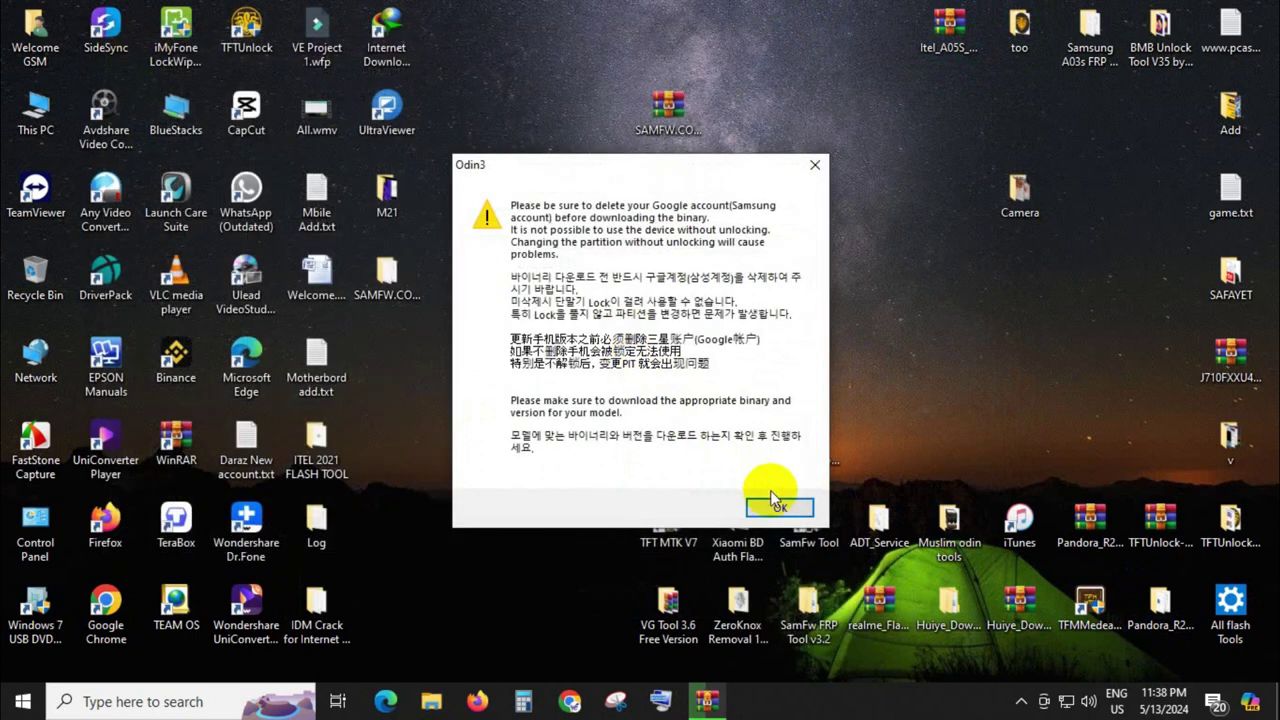
{"action": "left_click", "coordinate": [775, 505]}
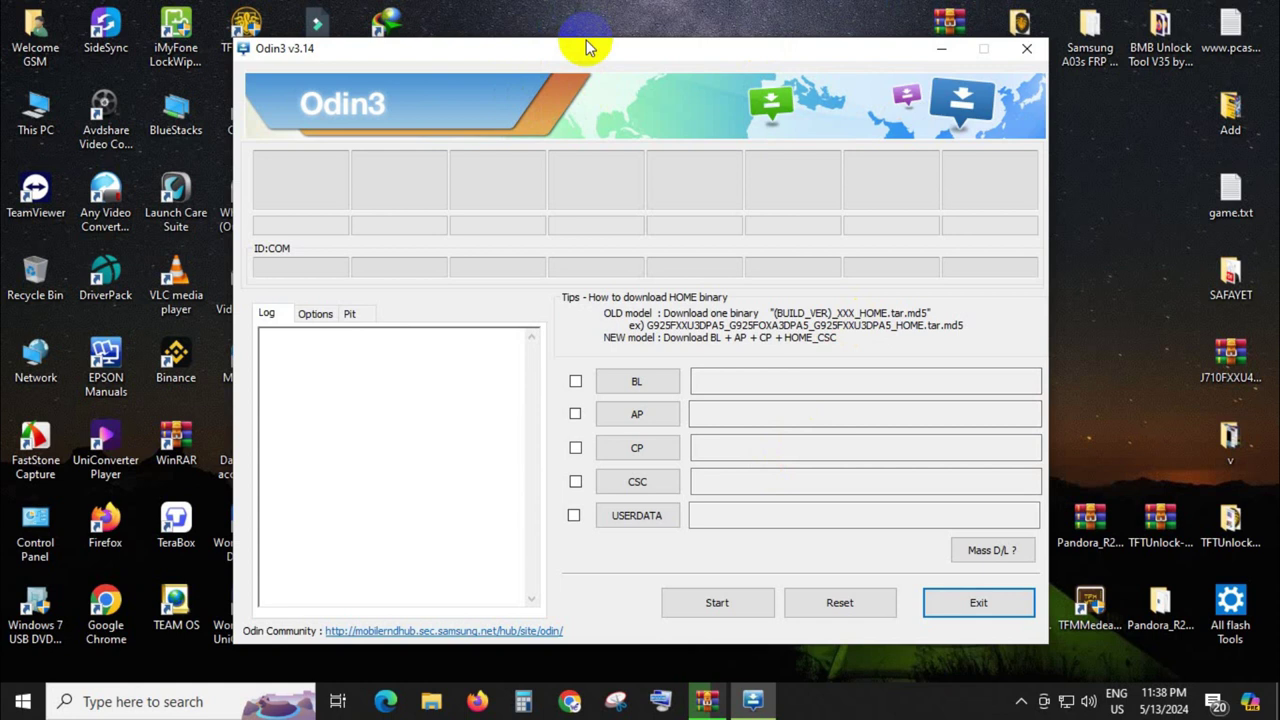
{"action": "left_click_drag", "start_coordinate": [590, 55], "coordinate": [925, 70]}
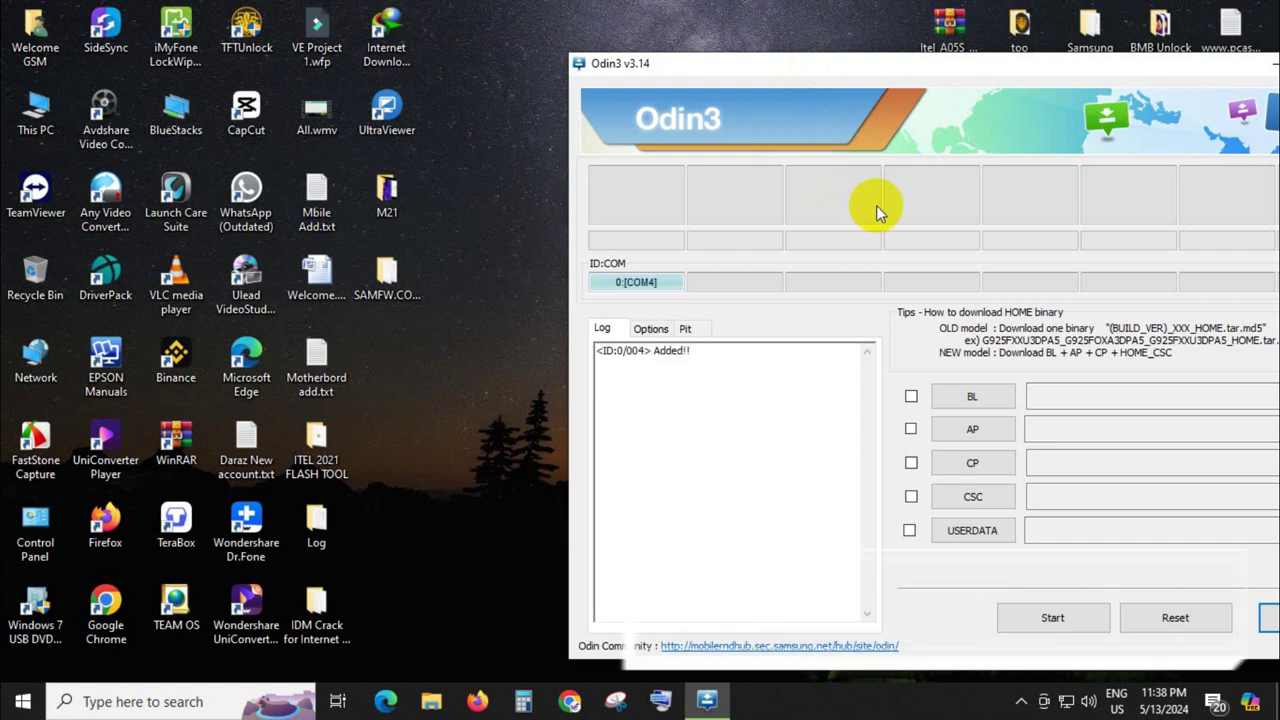
Open the extracted J710F firmware folder beside Odin3 and load its BL_J710FXXS6CTC1 file into Odin3's BL slot
{"action": "double_click", "coordinate": [389, 276]}
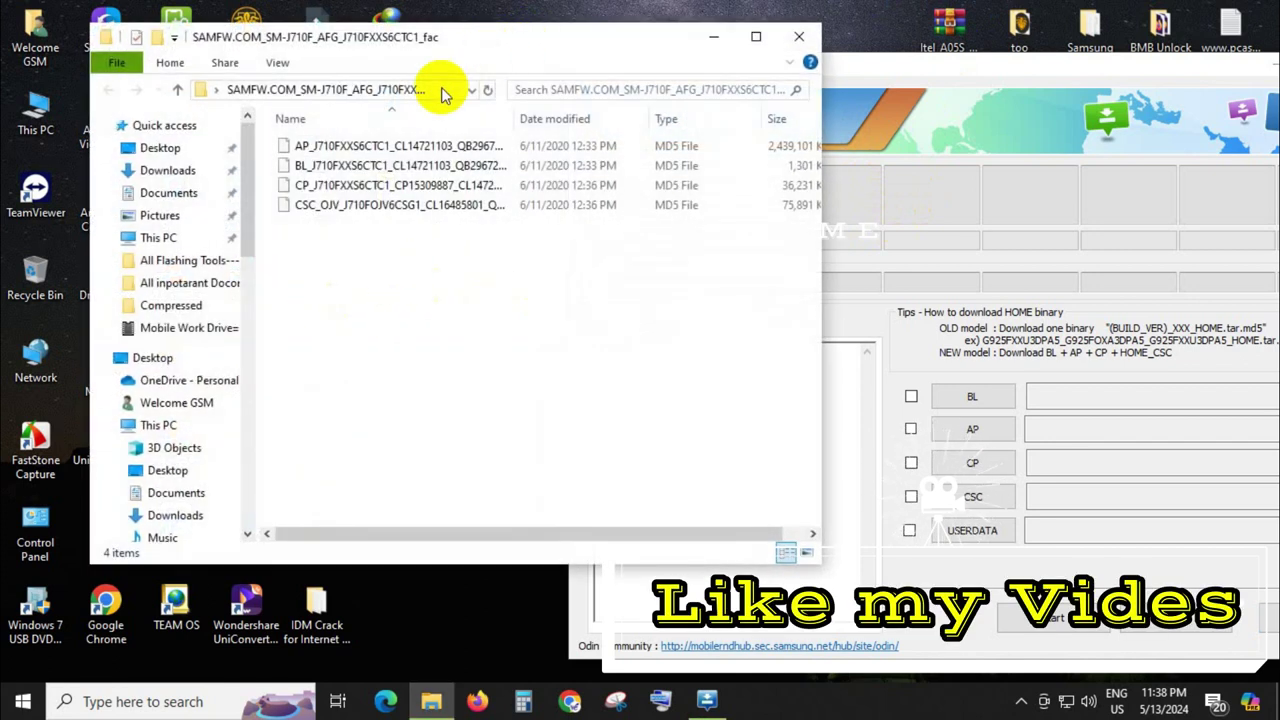
{"action": "left_click_drag", "start_coordinate": [1060, 79], "coordinate": [980, 38]}
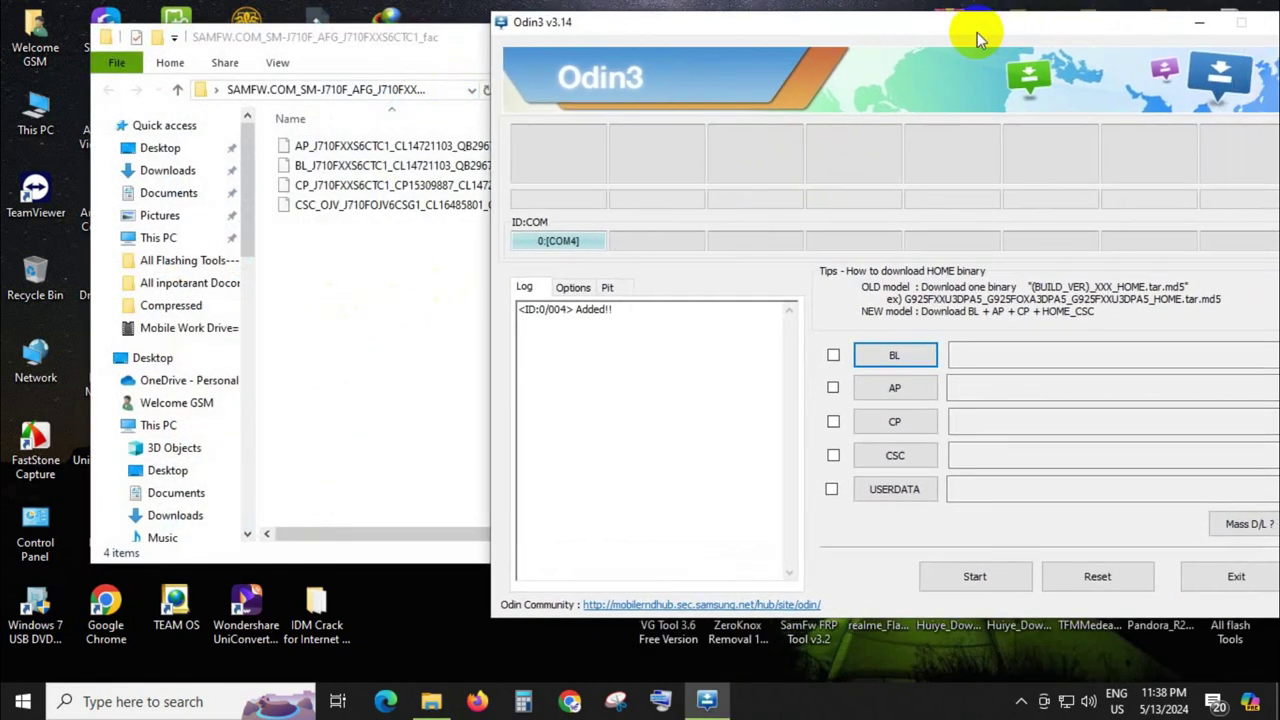
{"action": "left_click", "coordinate": [889, 358]}
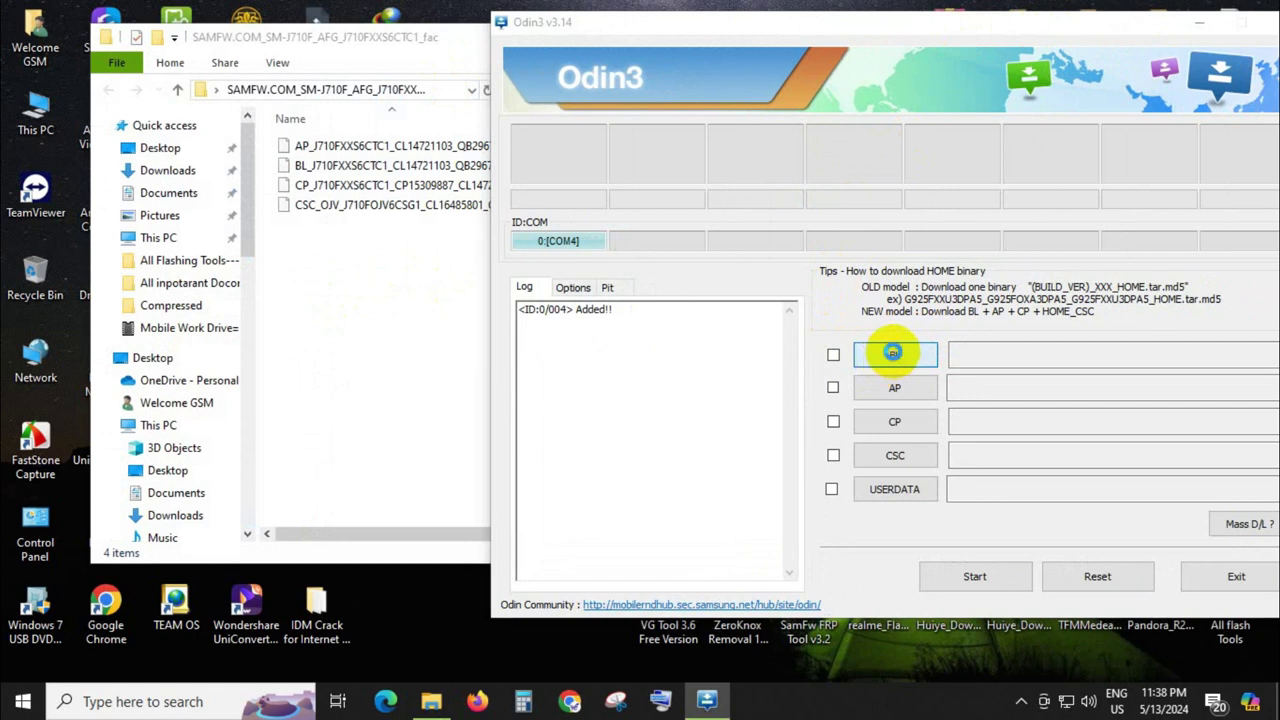
{"action": "left_click", "coordinate": [672, 230]}
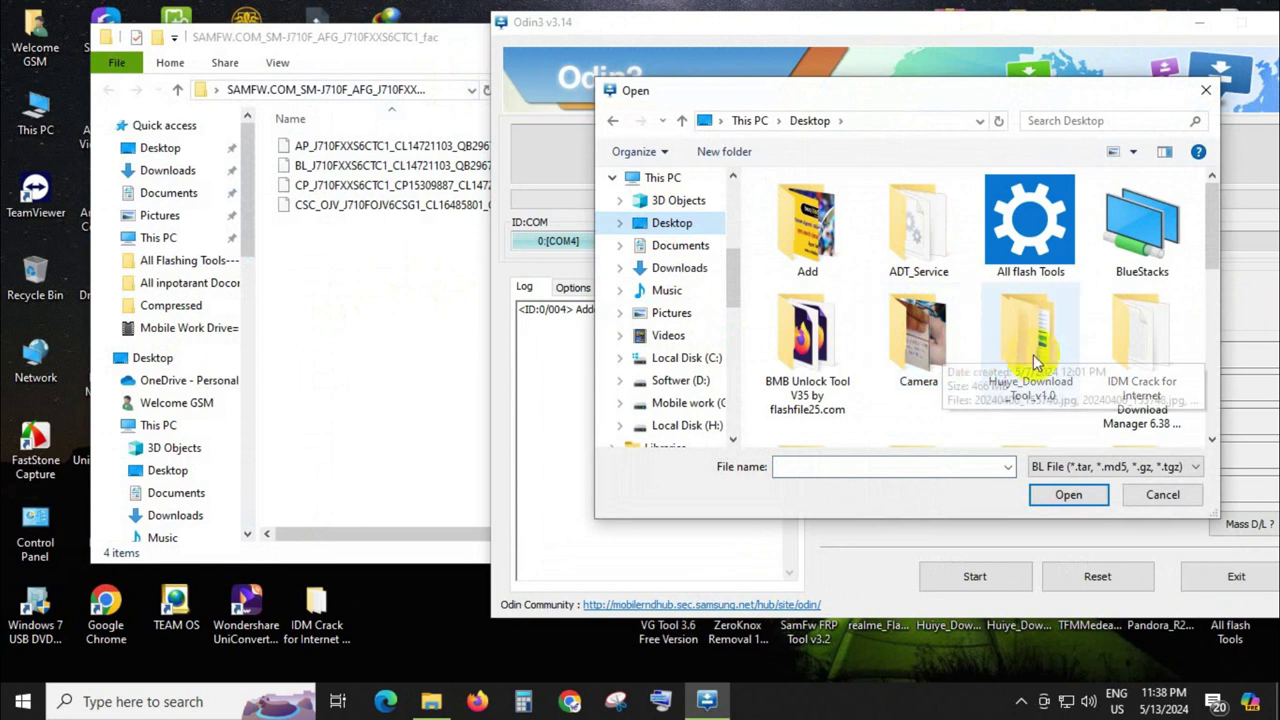
{"action": "scroll", "coordinate": [1035, 362], "scroll_direction": "down", "scroll_amount": 3}
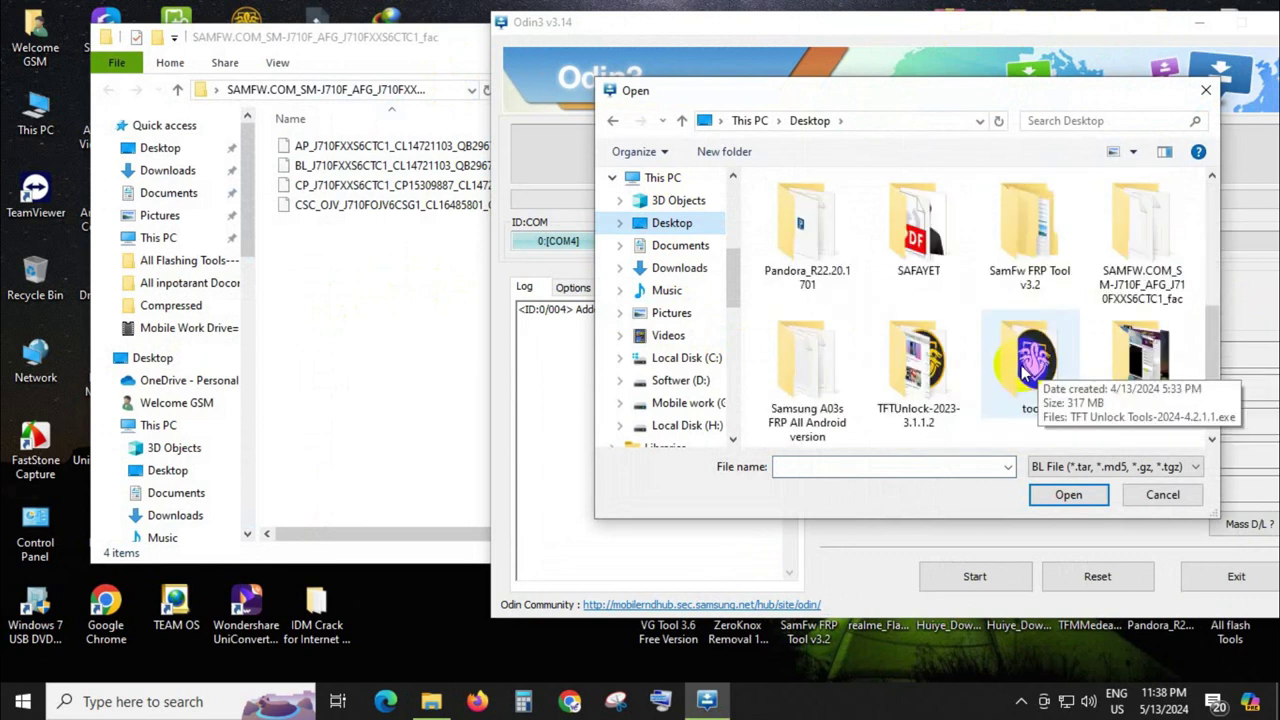
{"action": "left_click", "coordinate": [1178, 255]}
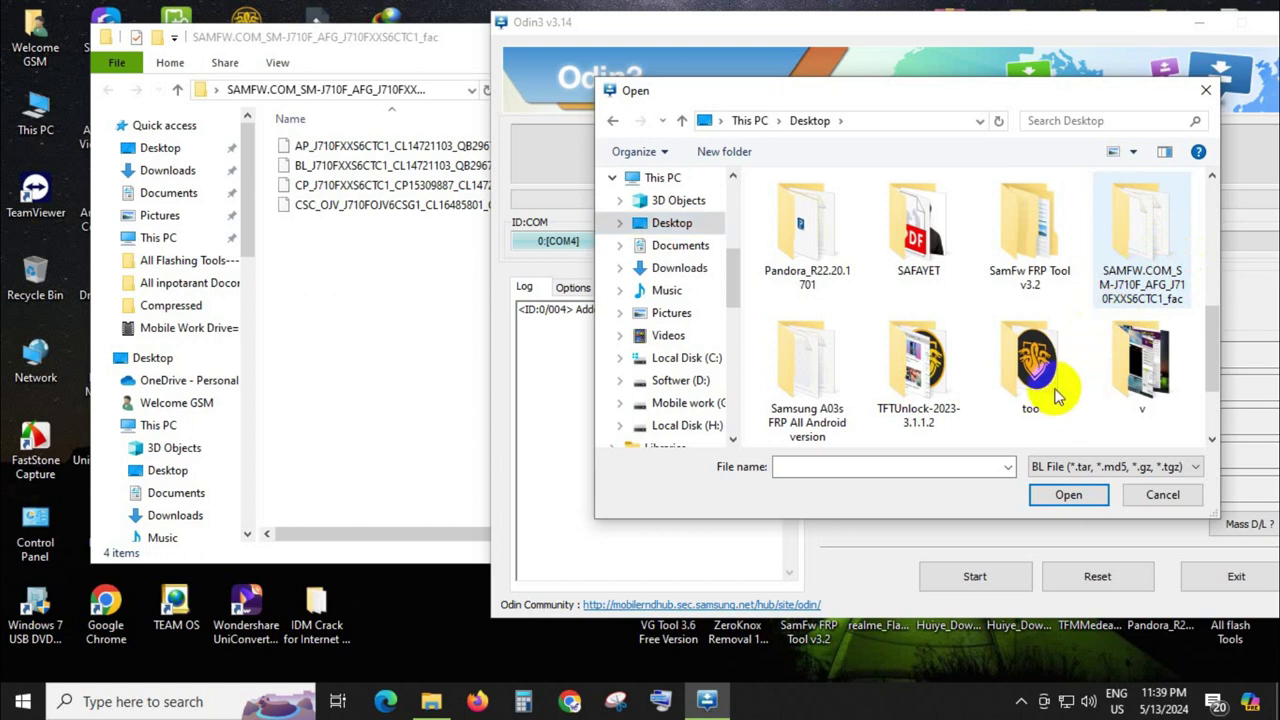
{"action": "key", "text": "Return"}
{"action": "double_click", "coordinate": [829, 226]}
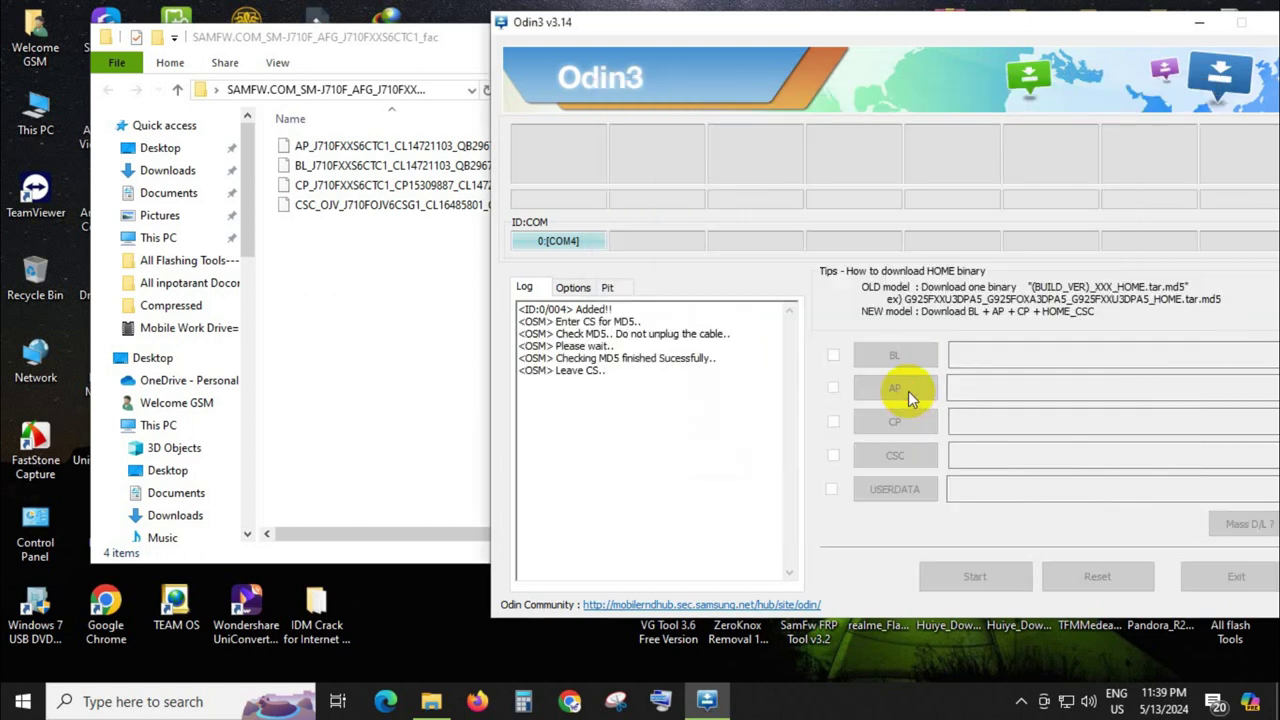
Try to load the AP_J710FXXS6CTC1 file into Odin3's AP slot
{"action": "left_click", "coordinate": [908, 391]}
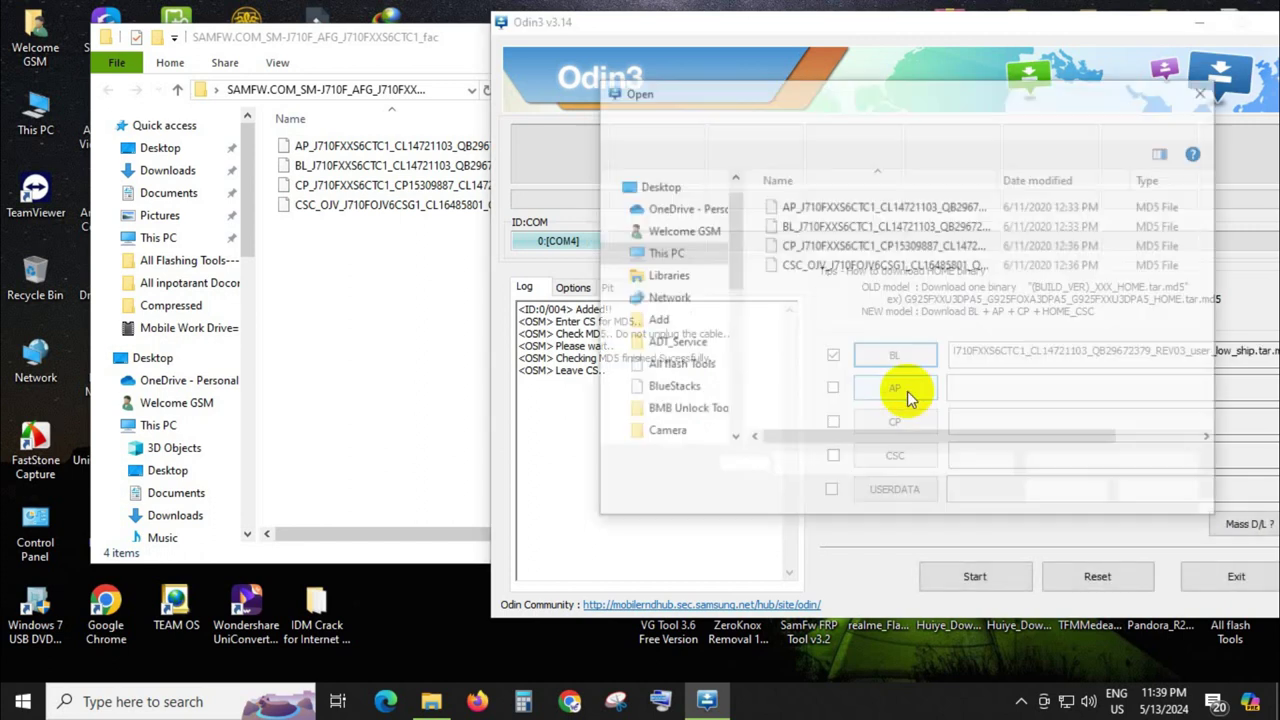
{"action": "double_click", "coordinate": [805, 206]}
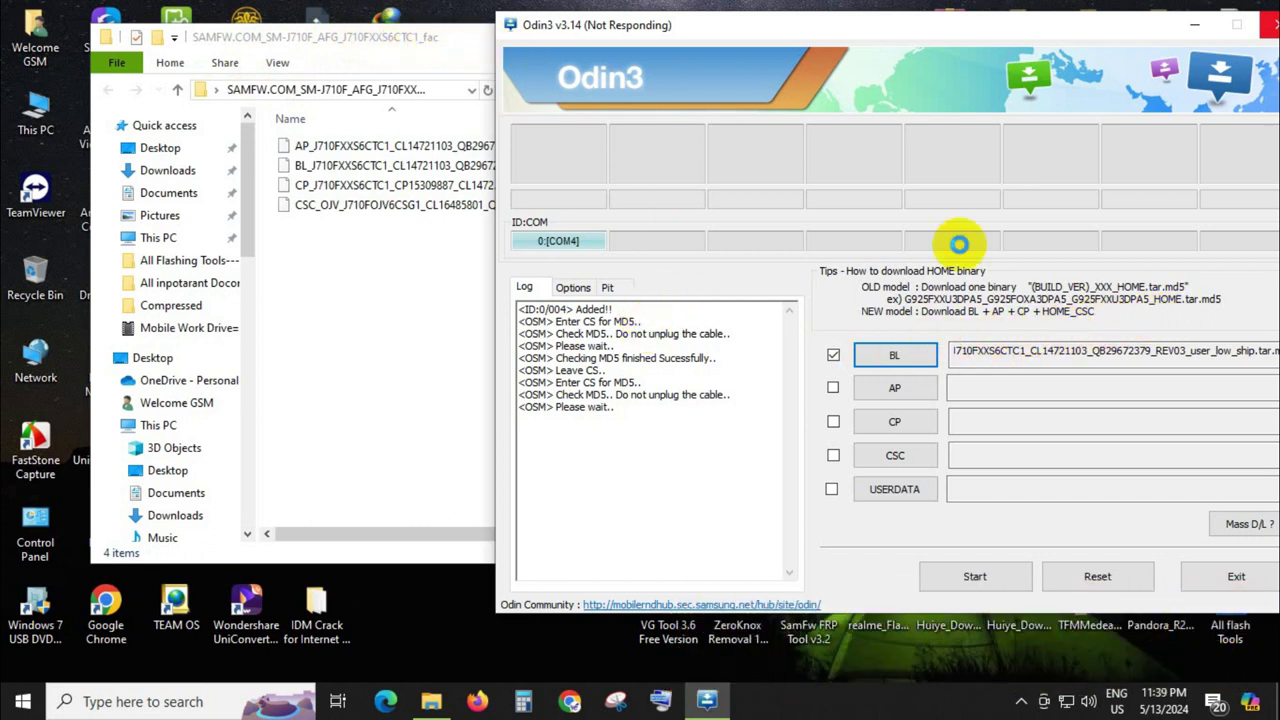
{"action": "right_click", "coordinate": [452, 624]}
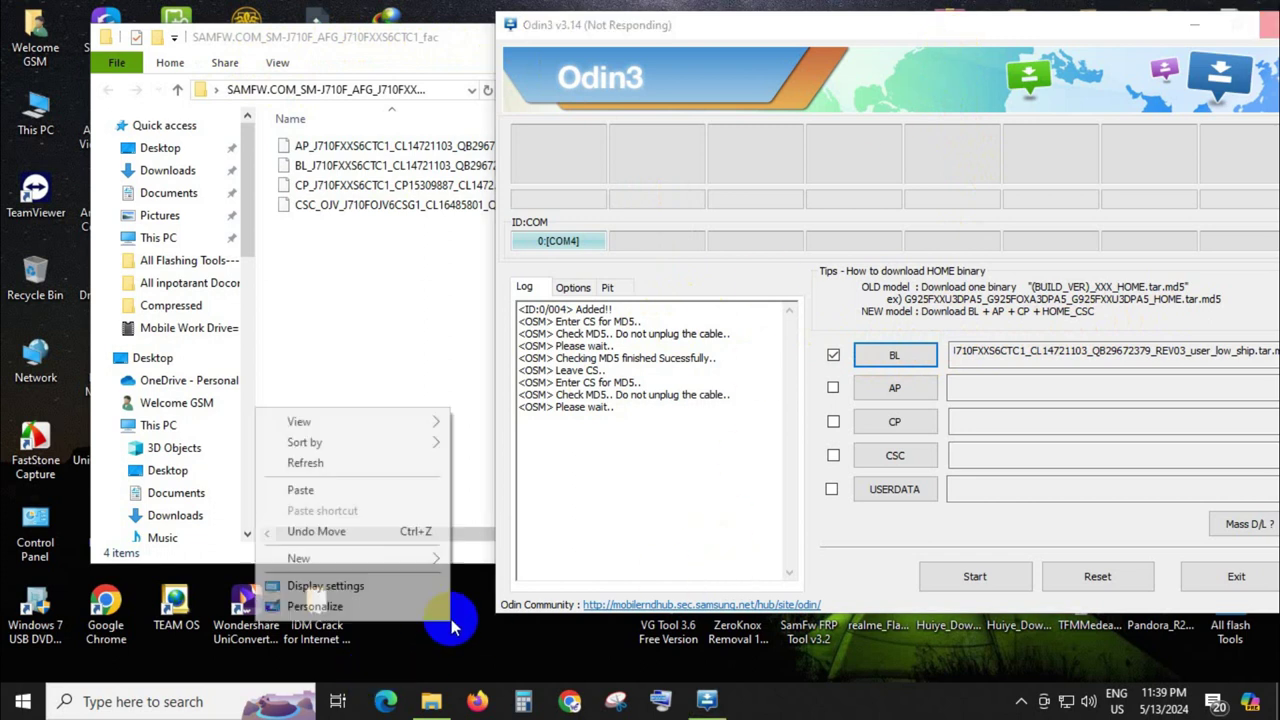
{"action": "left_click", "coordinate": [356, 464]}
{"action": "right_click", "coordinate": [448, 614]}
{"action": "left_click", "coordinate": [380, 458]}
{"action": "right_click", "coordinate": [437, 613]}
{"action": "left_click", "coordinate": [365, 460]}
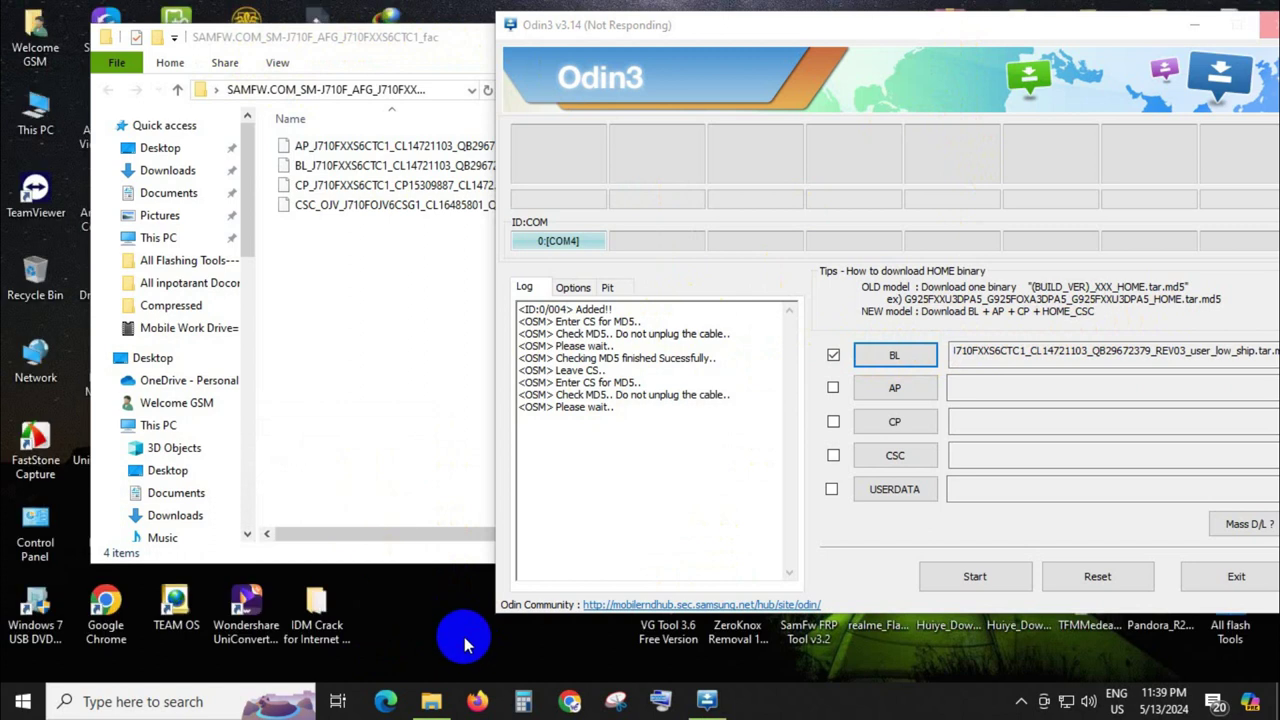
Close the unresponsive Odin3 window
{"action": "left_click_drag", "start_coordinate": [1138, 28], "coordinate": [986, 51]}
{"action": "left_click", "coordinate": [1112, 46]}
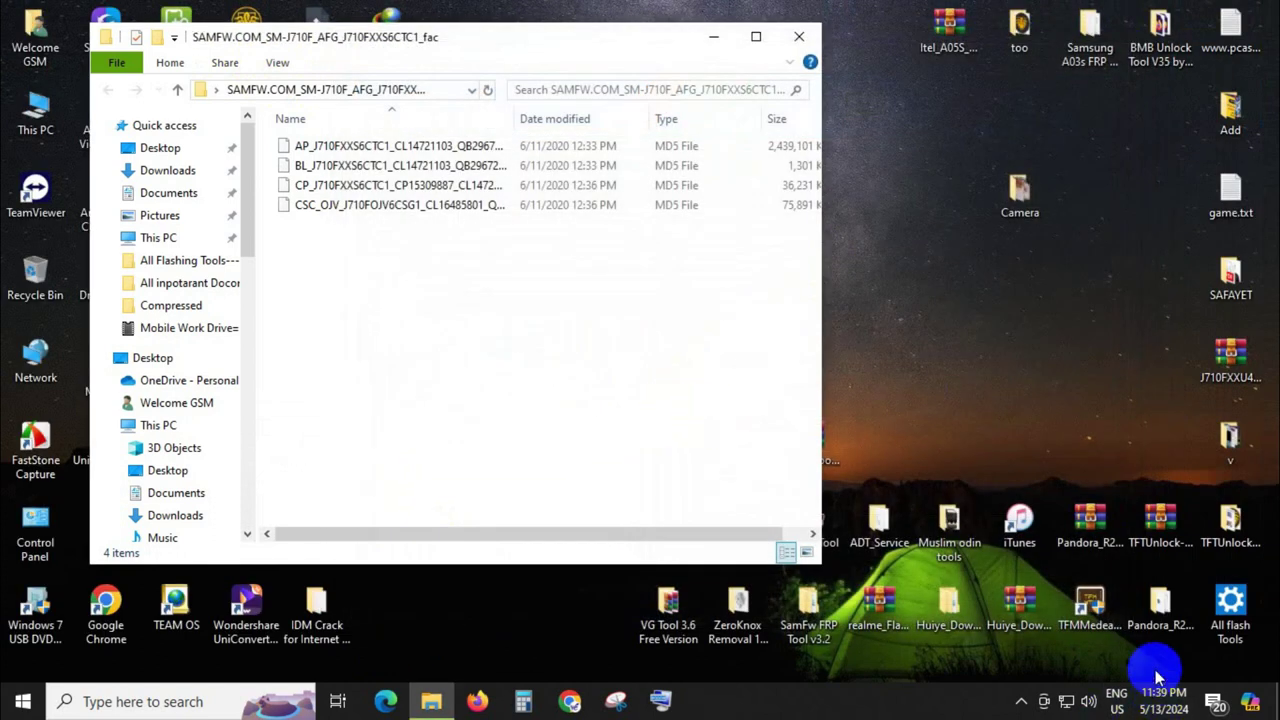
Launch SamFwFRPTool.exe from the SamFw_FRP_Tool_v3.0 folder in All flash Tools
{"action": "double_click", "coordinate": [1232, 605]}
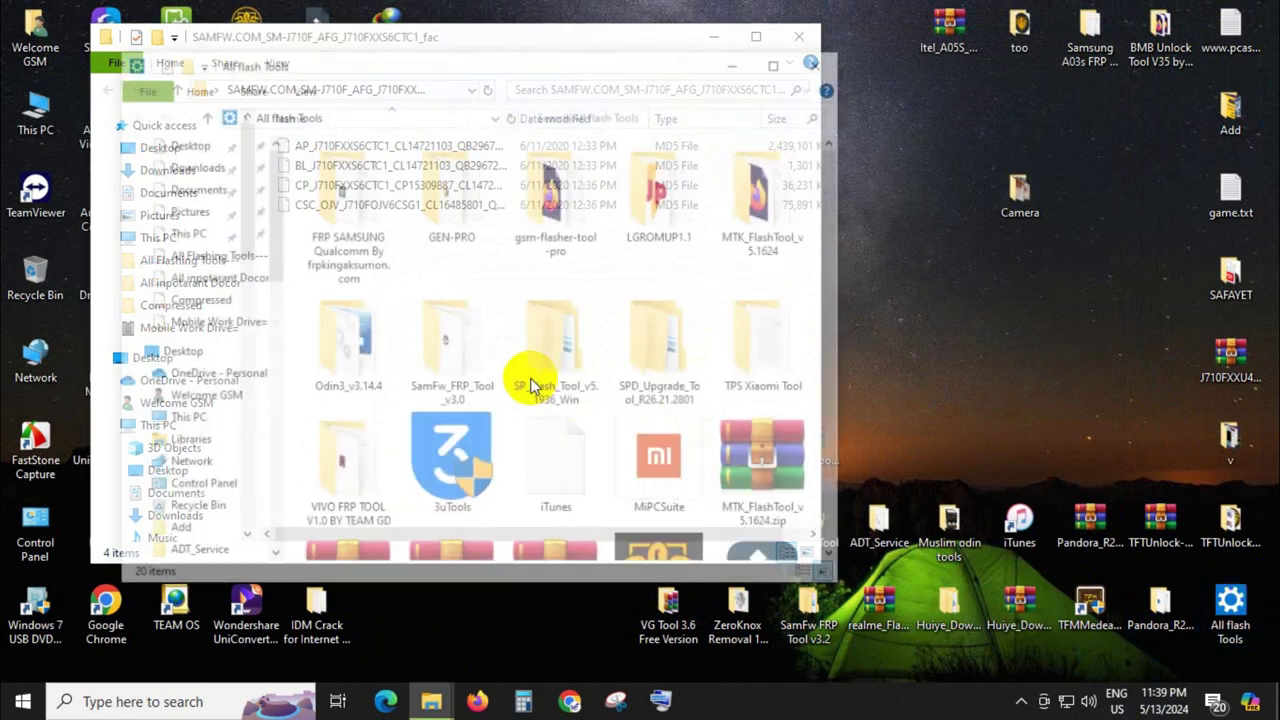
{"action": "left_click", "coordinate": [372, 347]}
{"action": "double_click", "coordinate": [372, 347]}
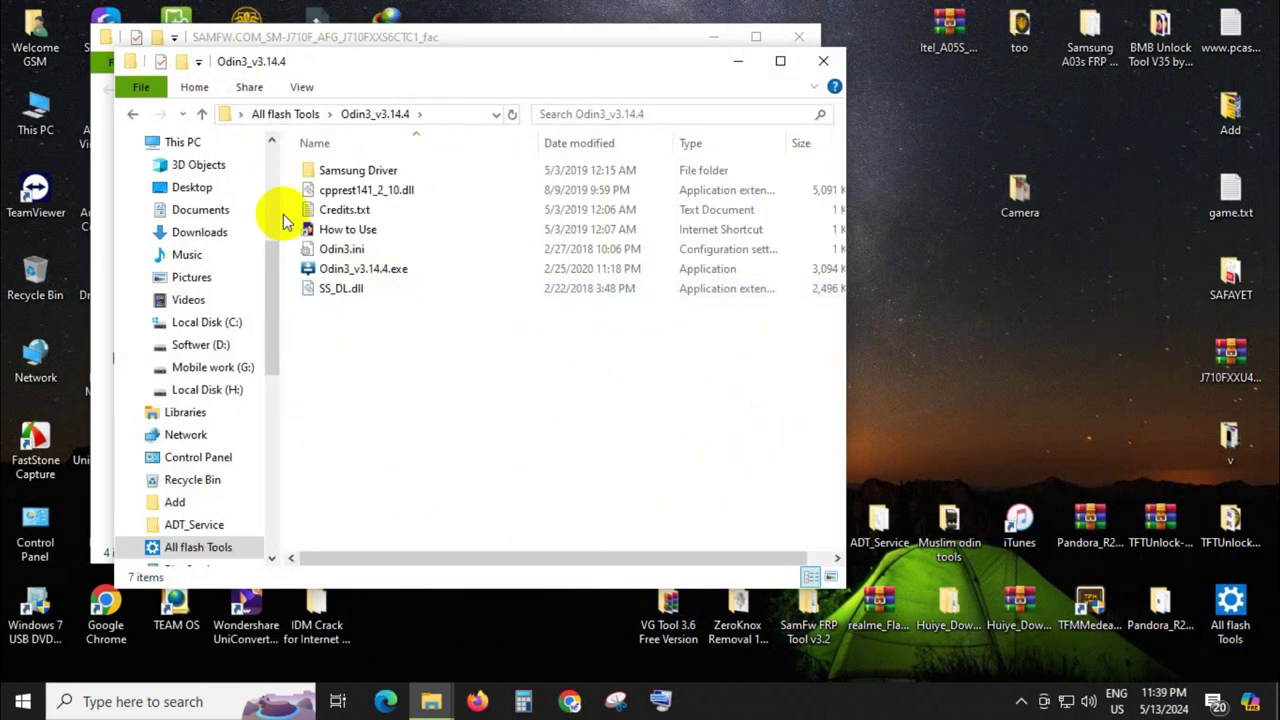
{"action": "left_click", "coordinate": [132, 114]}
{"action": "double_click", "coordinate": [460, 330]}
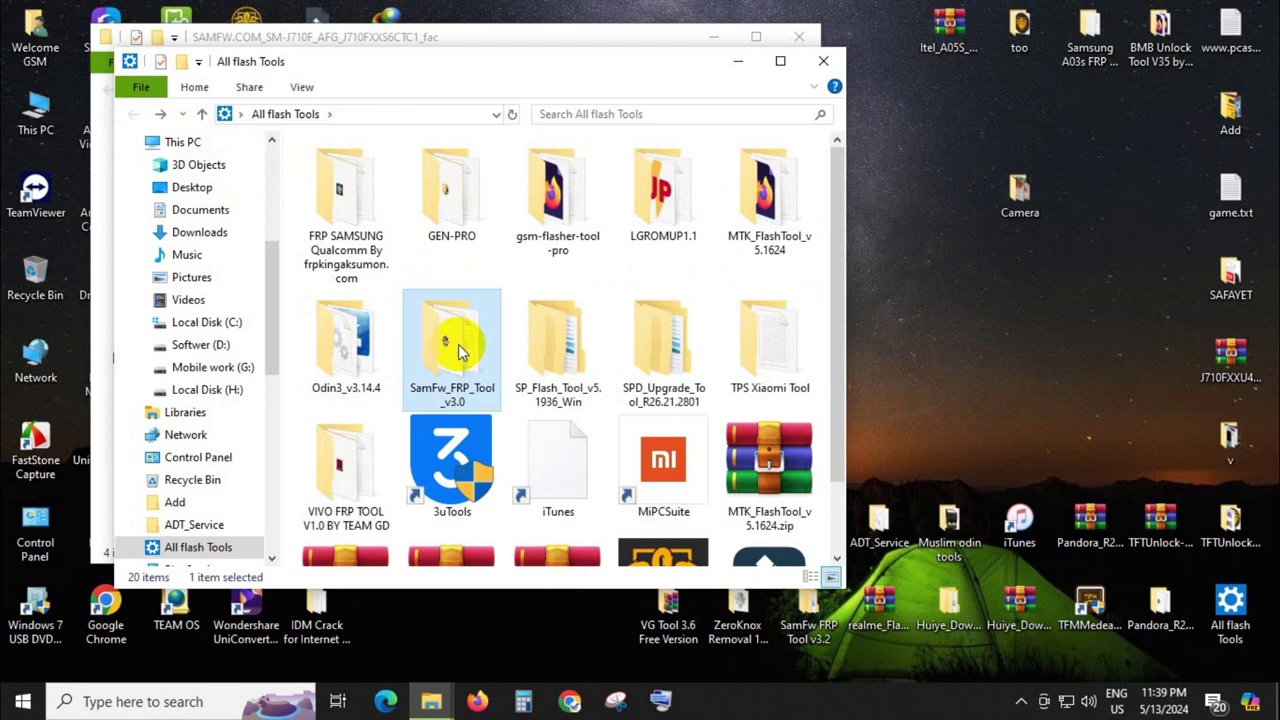
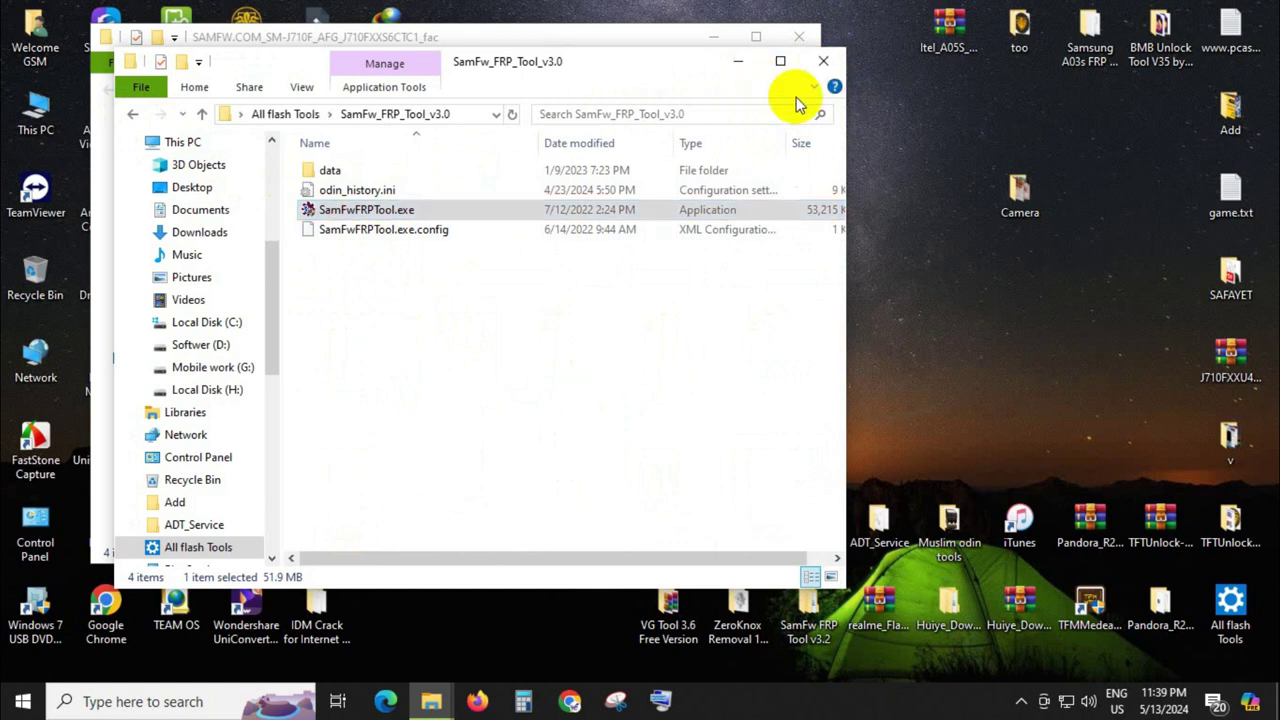
Close both open folder windows and refresh the desktop
{"action": "left_click", "coordinate": [823, 62]}
{"action": "left_click", "coordinate": [799, 38]}
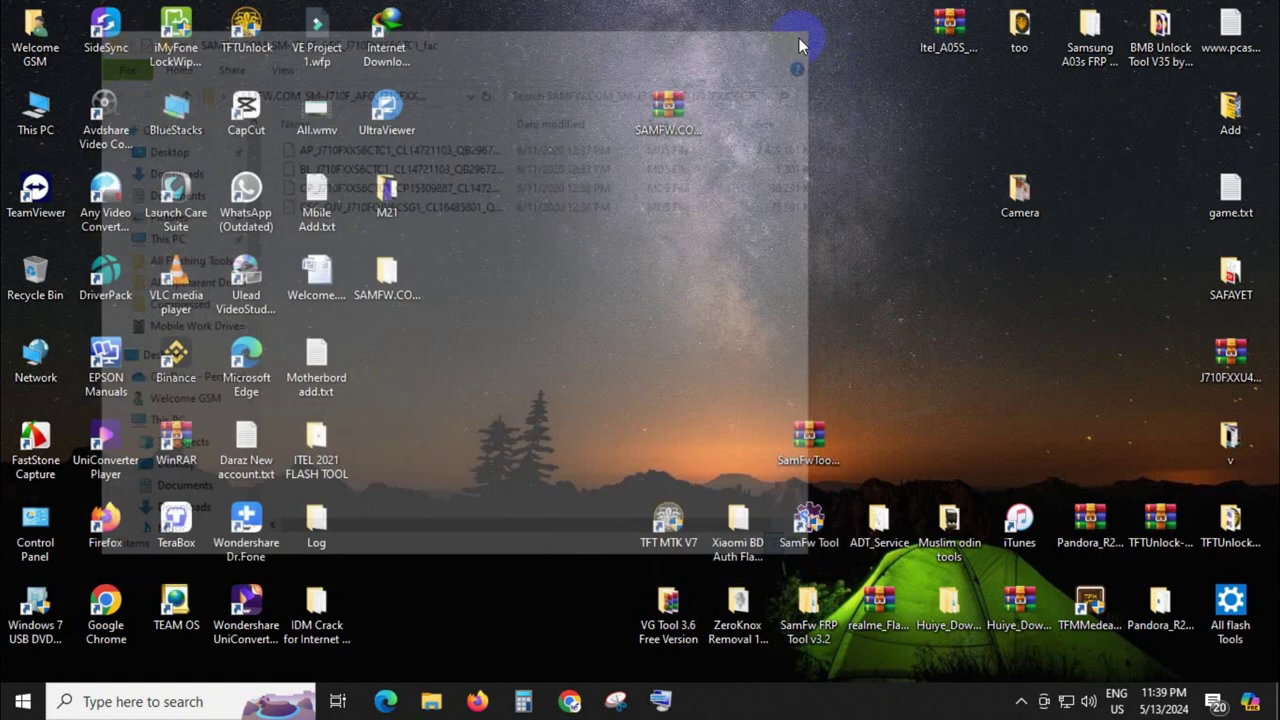
{"action": "right_click", "coordinate": [792, 44]}
{"action": "left_click", "coordinate": [711, 96]}
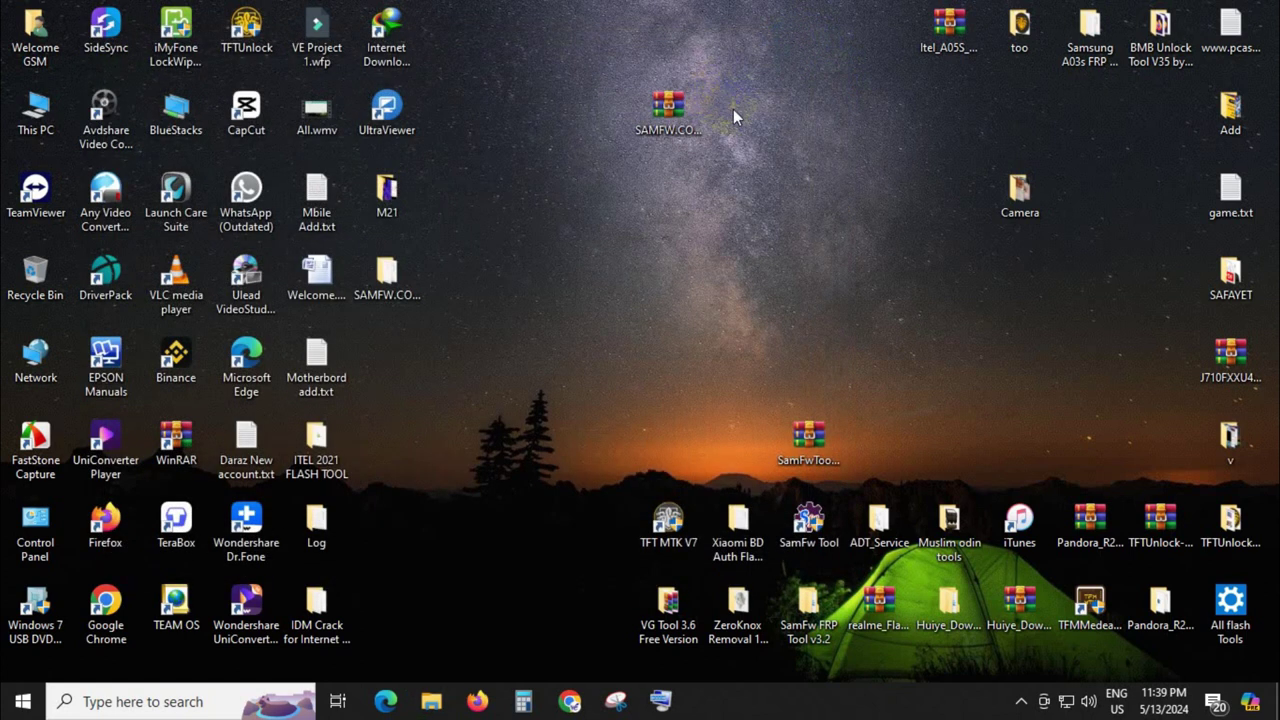
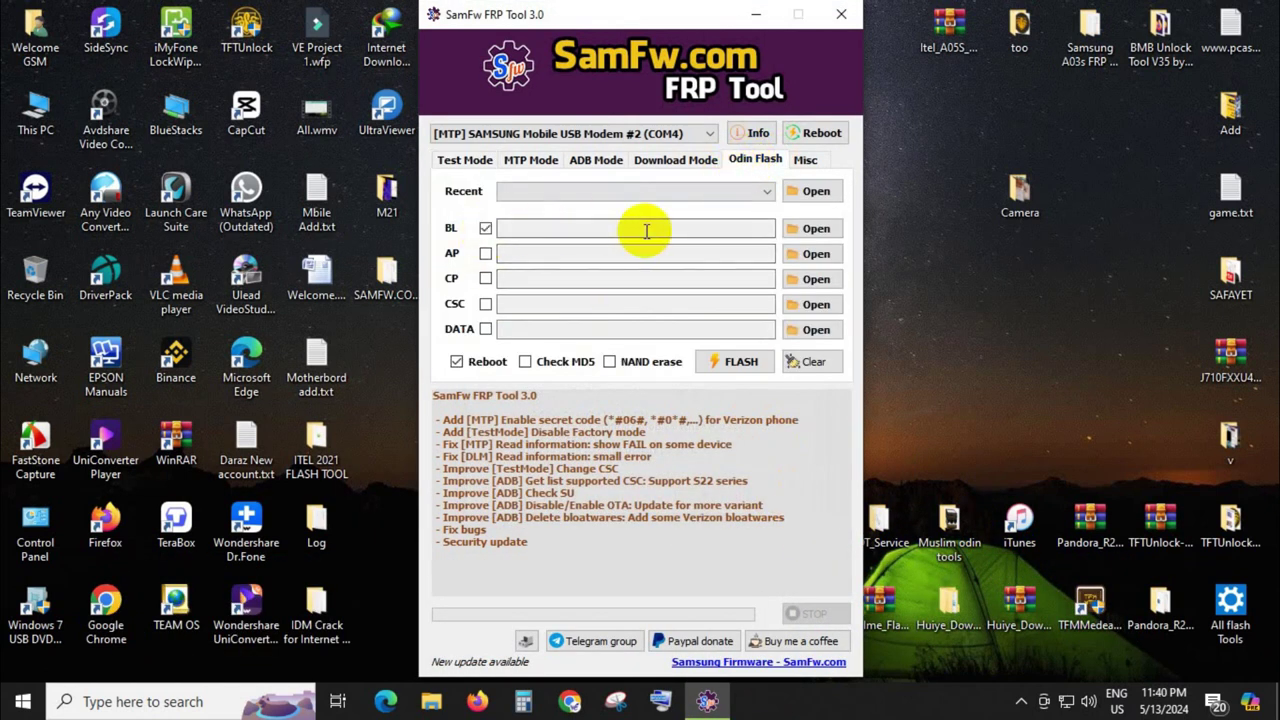
Load the BL_J710FXXS6CTC1 file from the desktop's extracted J710F firmware folder into the BL slot of Odin Flash
{"action": "left_click", "coordinate": [805, 229]}
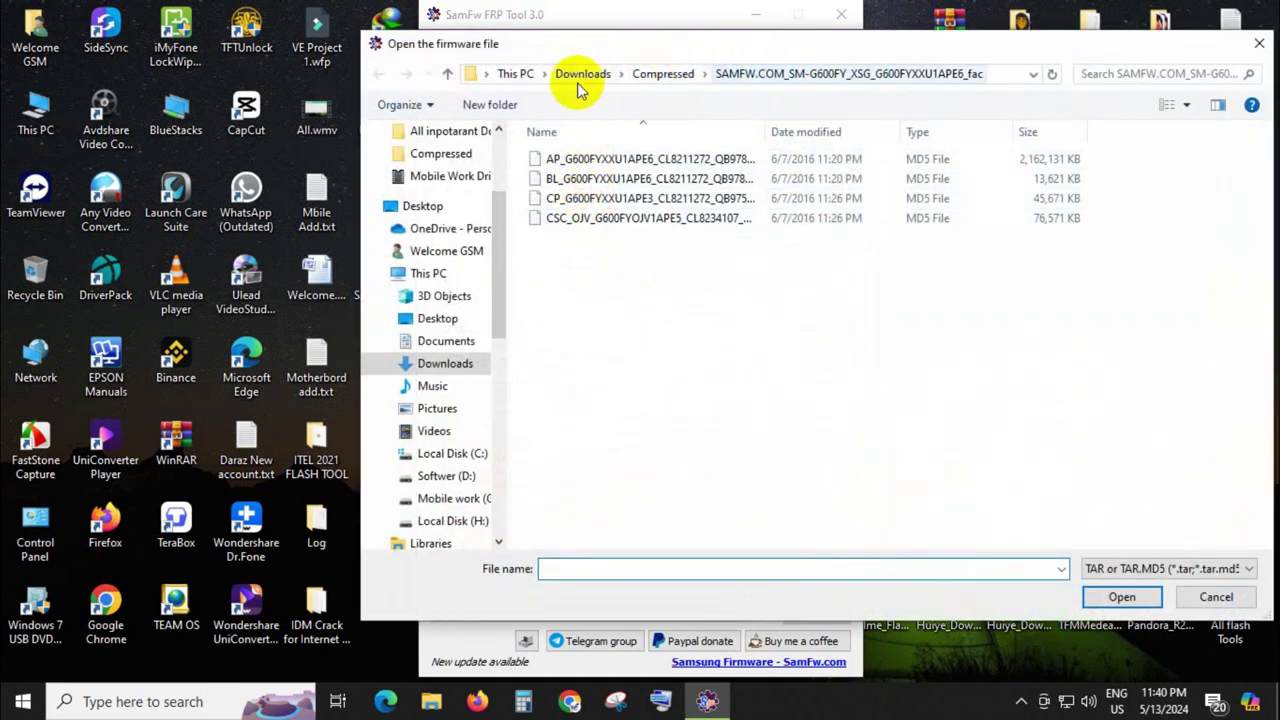
{"action": "left_click", "coordinate": [440, 318]}
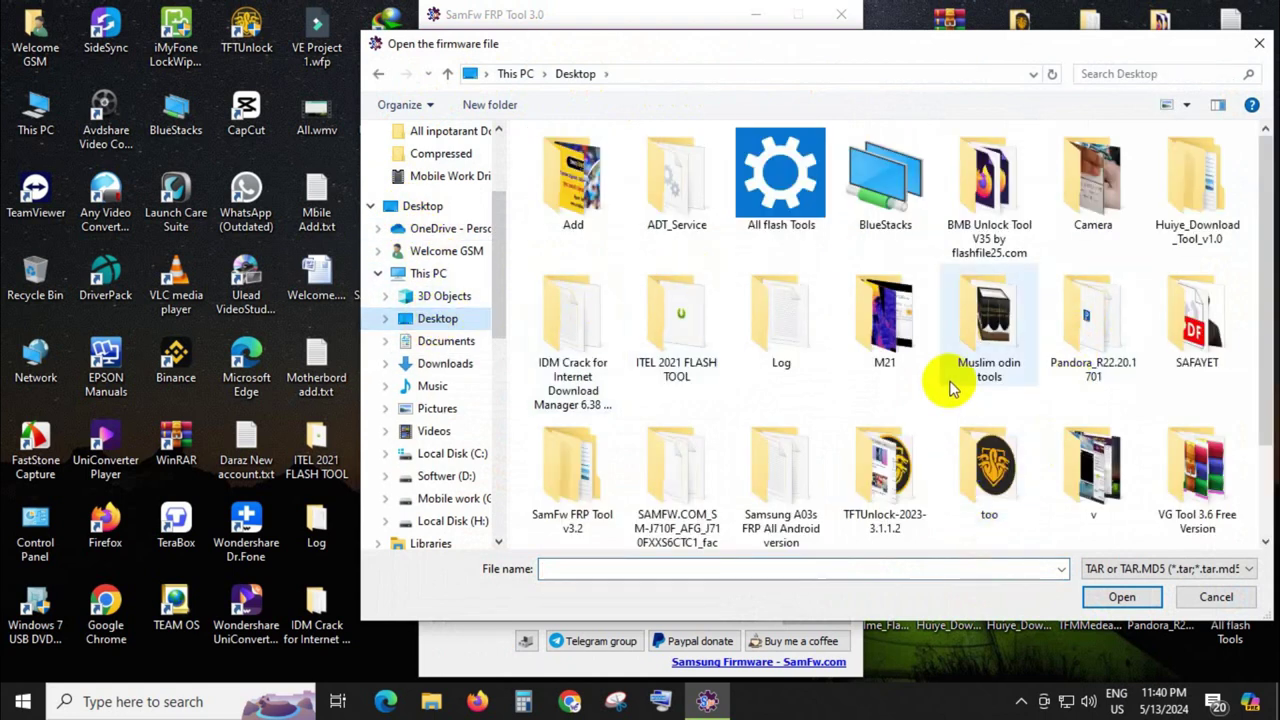
{"action": "scroll", "coordinate": [930, 395], "scroll_direction": "down", "scroll_amount": 2}
{"action": "double_click", "coordinate": [680, 350]}
{"action": "left_click", "coordinate": [575, 178]}
{"action": "double_click", "coordinate": [575, 178]}
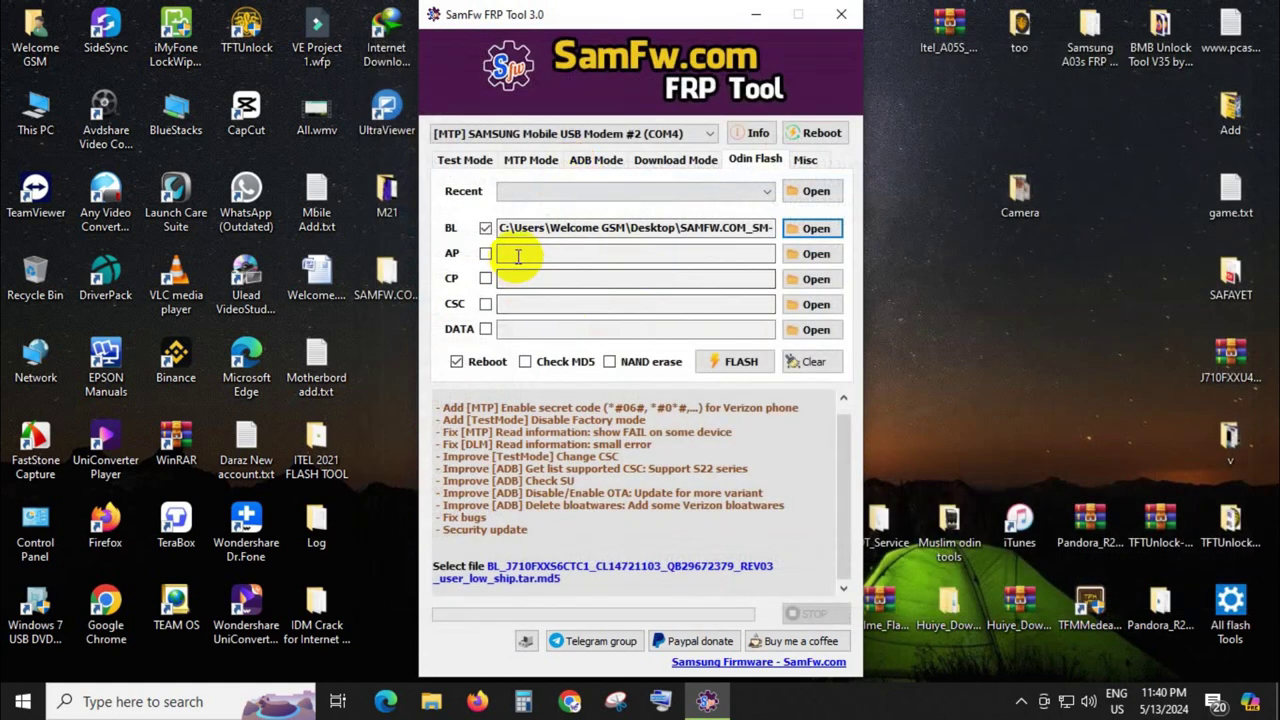
Load the AP_J710FXXS6CTC1 file into the AP slot from the same firmware folder
{"action": "left_click", "coordinate": [812, 254]}
{"action": "left_click", "coordinate": [571, 155]}
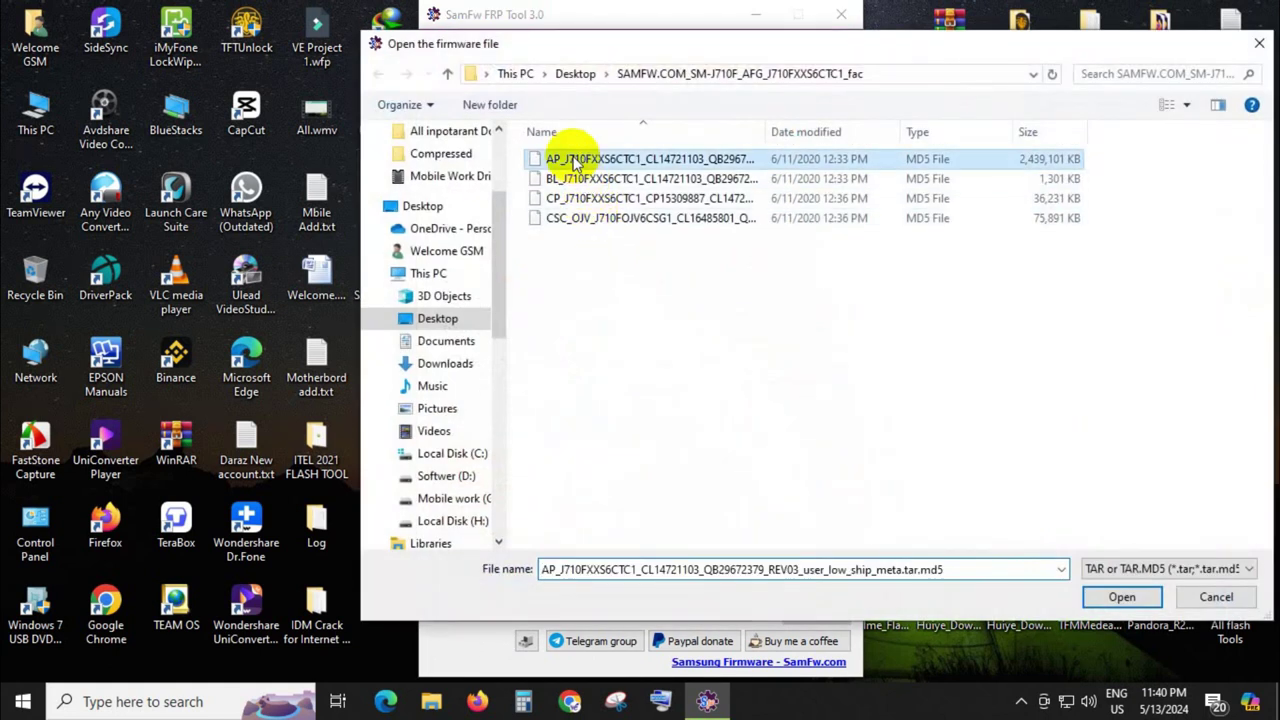
{"action": "double_click", "coordinate": [571, 155]}
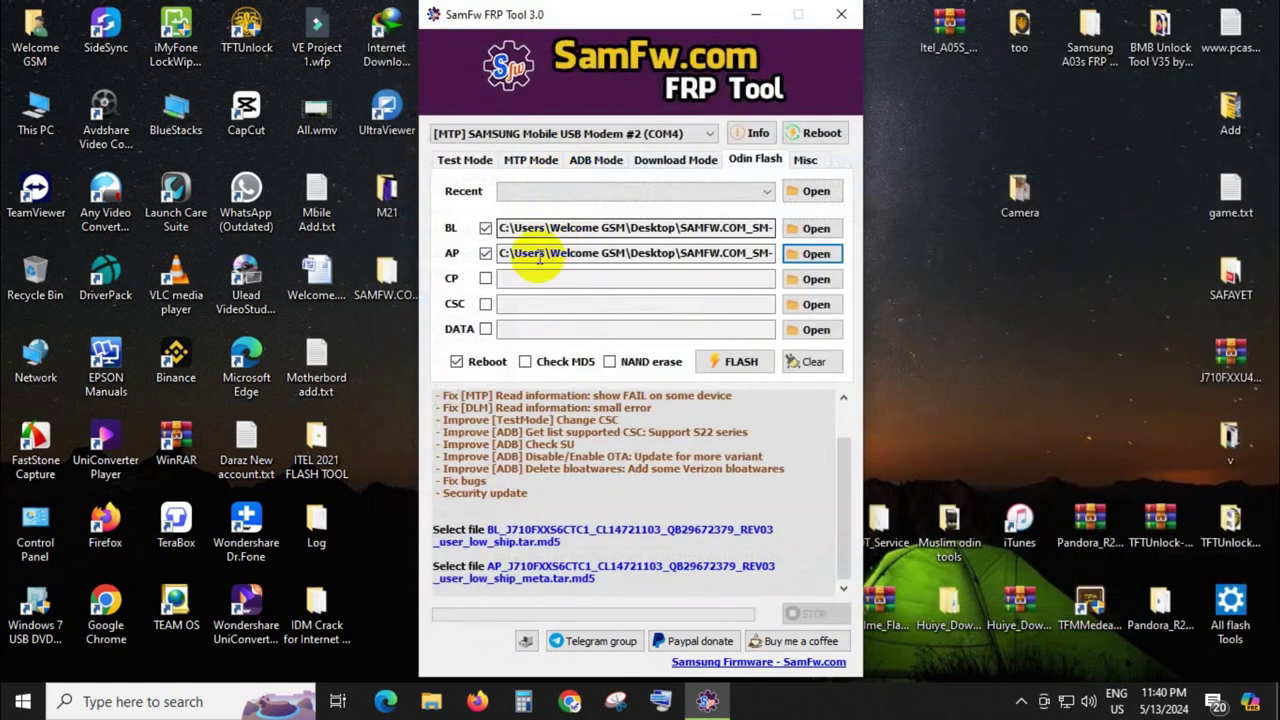
Load the CP_J710FXXS6CTC1 file into the CP slot and the CSC_OJV_J710FOJV6CSG1 file into the CSC slot
{"action": "left_click", "coordinate": [810, 279]}
{"action": "double_click", "coordinate": [565, 198]}
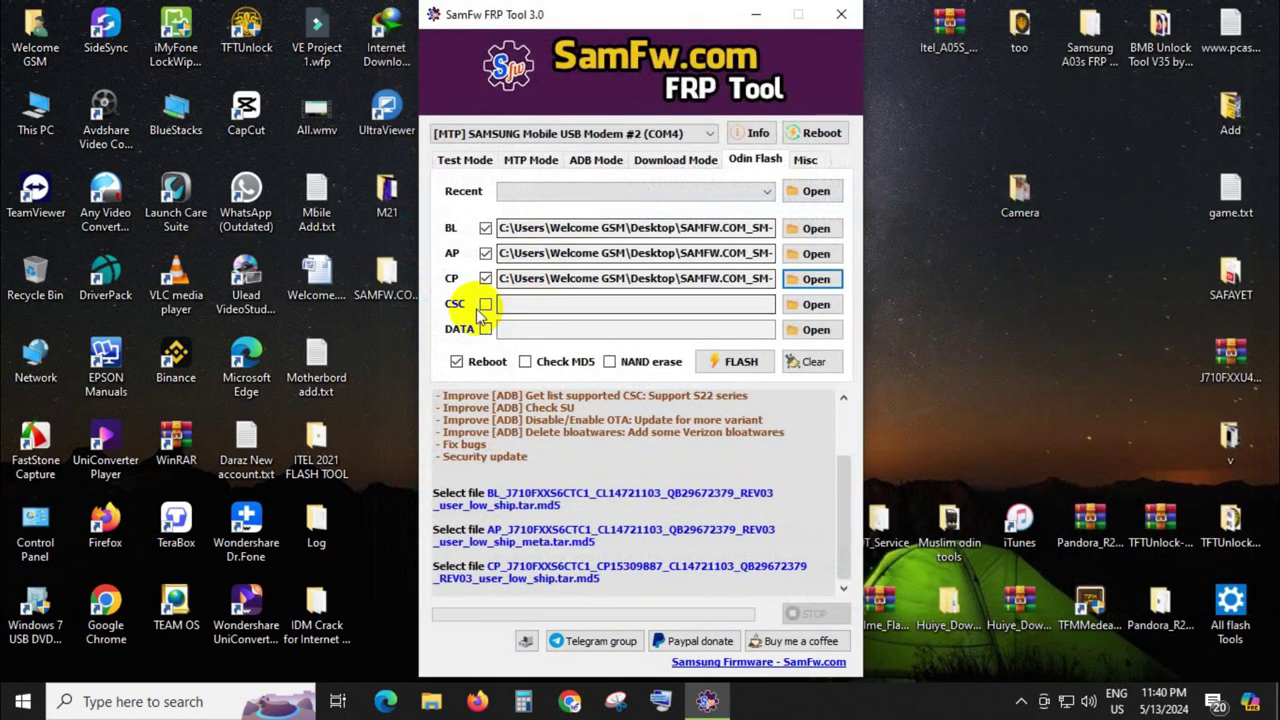
{"action": "left_click", "coordinate": [812, 304]}
{"action": "double_click", "coordinate": [546, 218]}
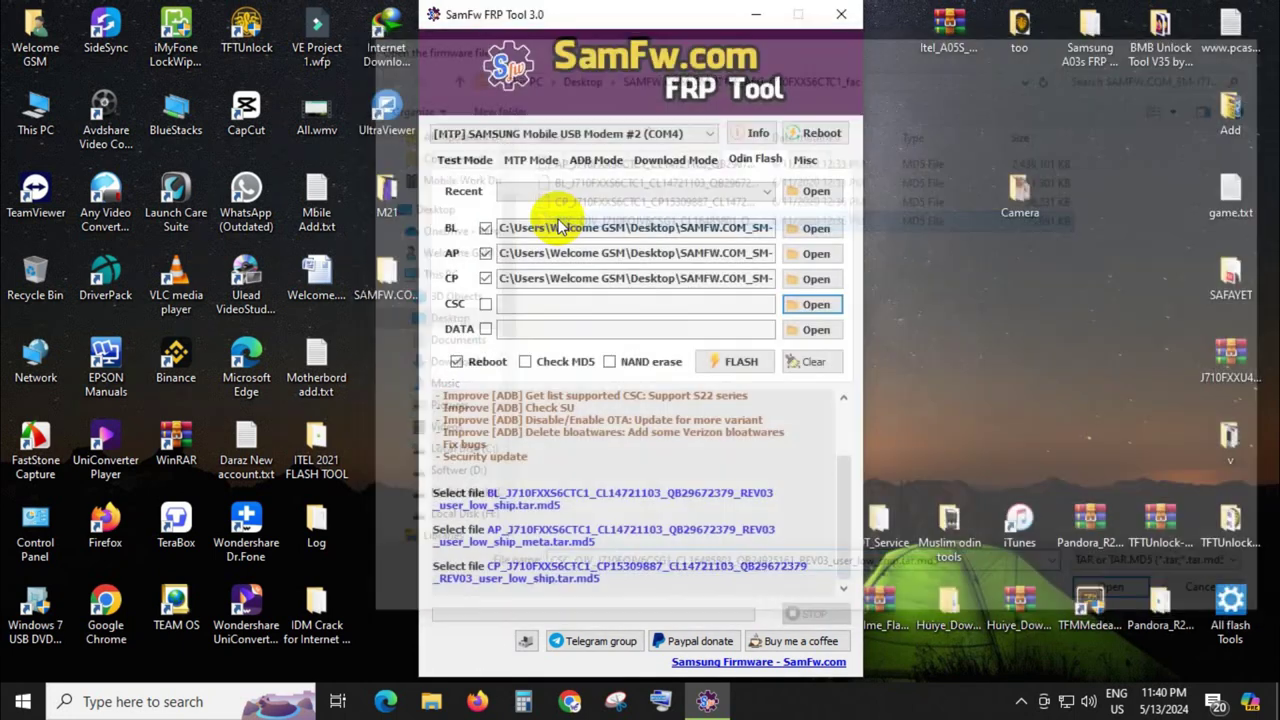
{"action": "mouse_move", "coordinate": [845, 524]}
{"action": "left_mouse_down"}
{"action": "mouse_move", "coordinate": [866, 412]}
{"action": "mouse_move", "coordinate": [840, 508]}
{"action": "left_mouse_up"}
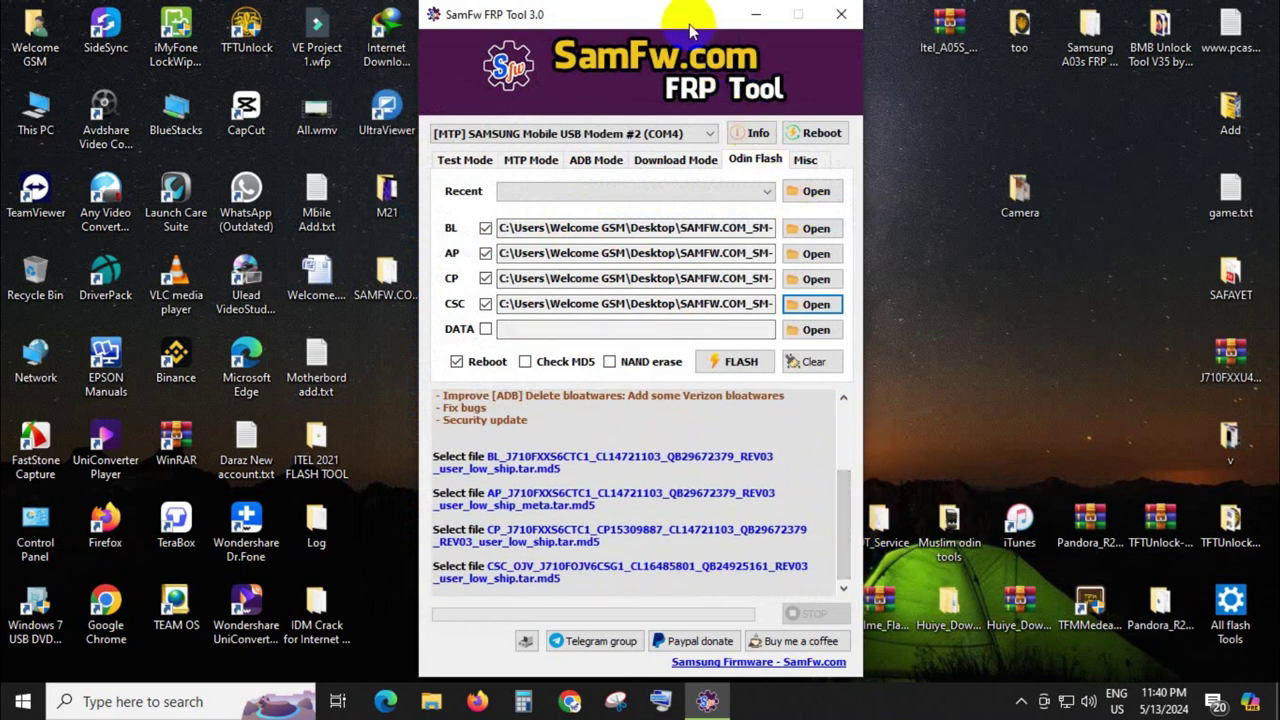
{"action": "left_click_drag", "start_coordinate": [688, 30], "coordinate": [795, 32]}
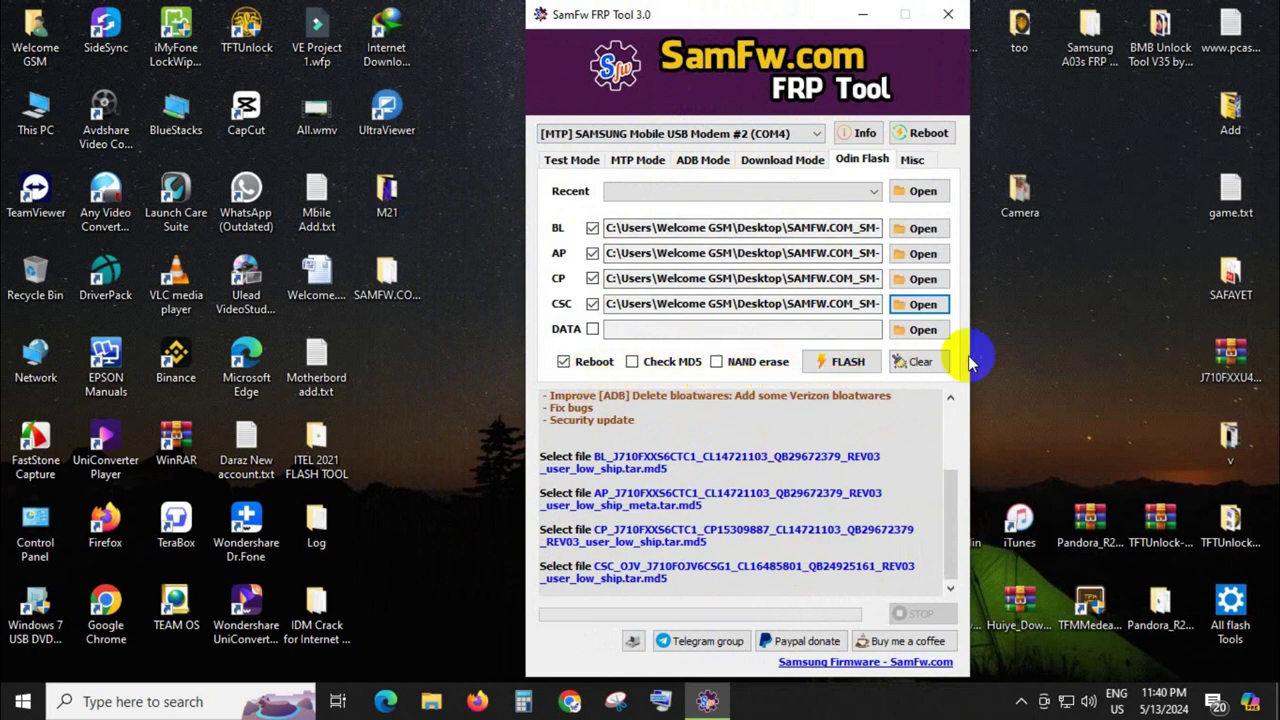
Start flashing the loaded BL, AP, CP and CSC firmware files to the connected phone, with the Reboot option left enabled
{"action": "left_click", "coordinate": [847, 363]}
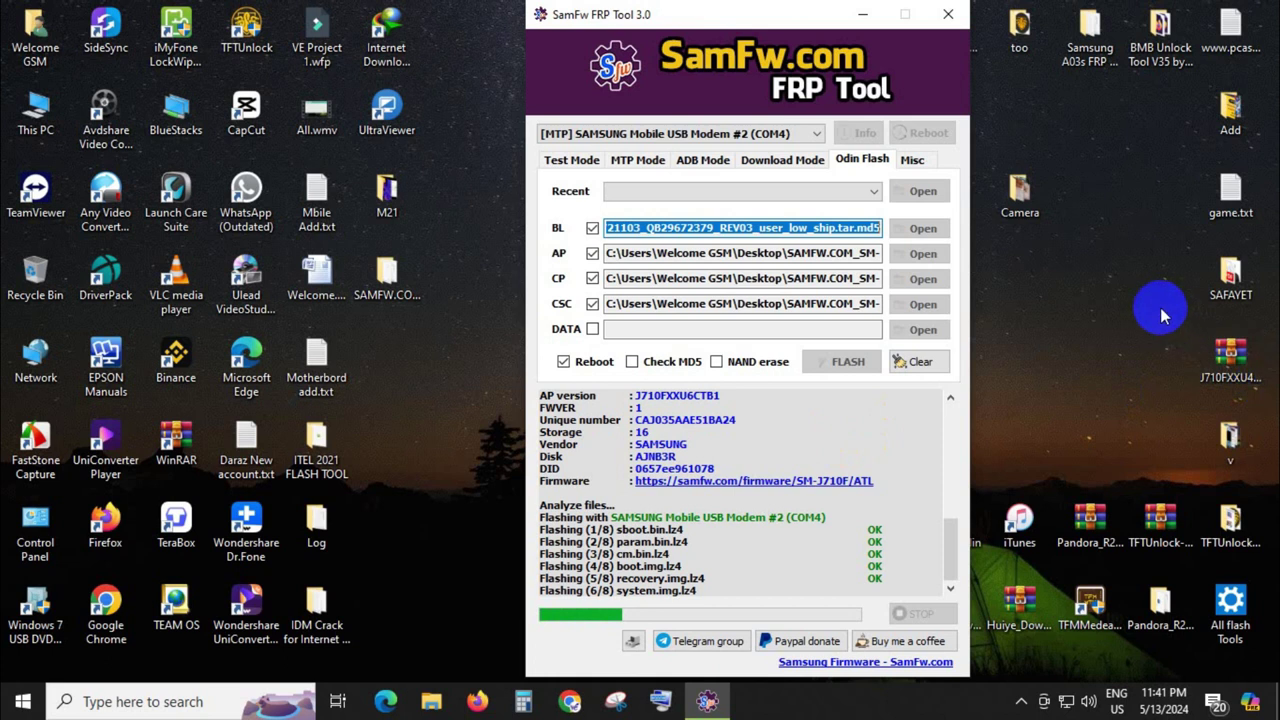
{"action": "right_click", "coordinate": [1126, 278]}
{"action": "left_click", "coordinate": [1055, 330]}
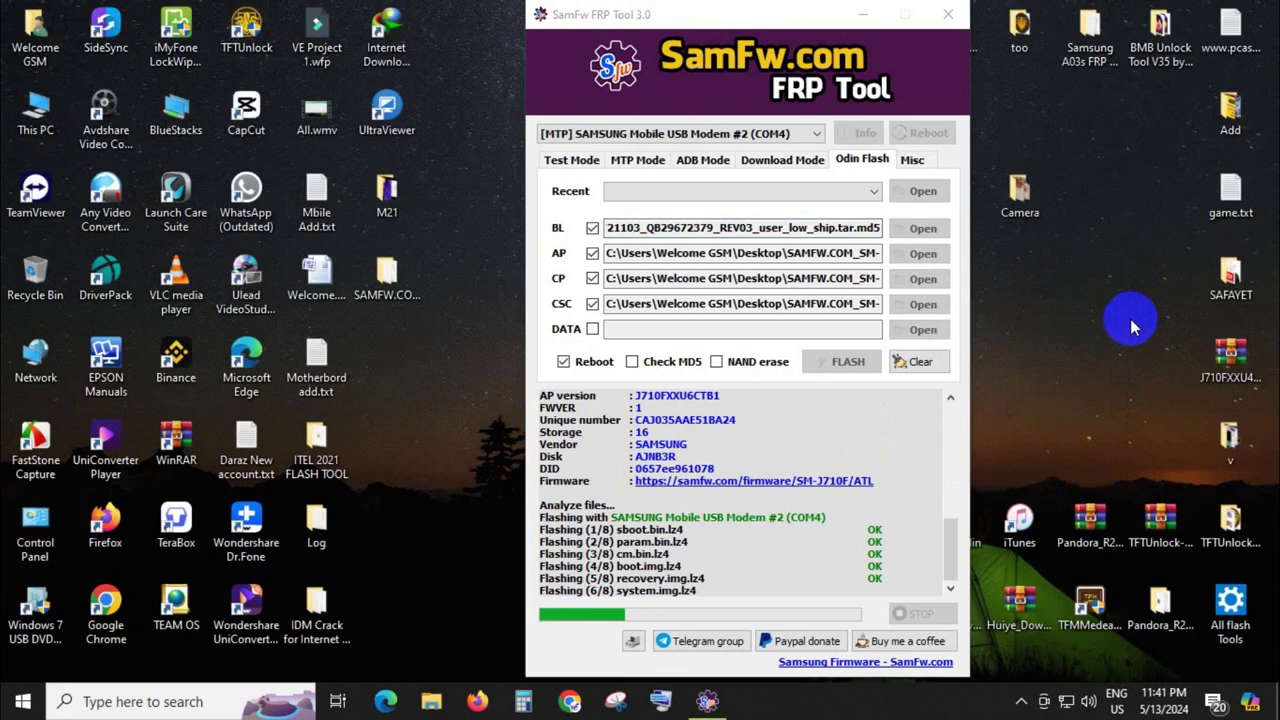
{"action": "right_click", "coordinate": [1133, 326]}
{"action": "left_click", "coordinate": [1074, 354]}
{"action": "right_click", "coordinate": [1123, 303]}
{"action": "left_click", "coordinate": [1060, 372]}
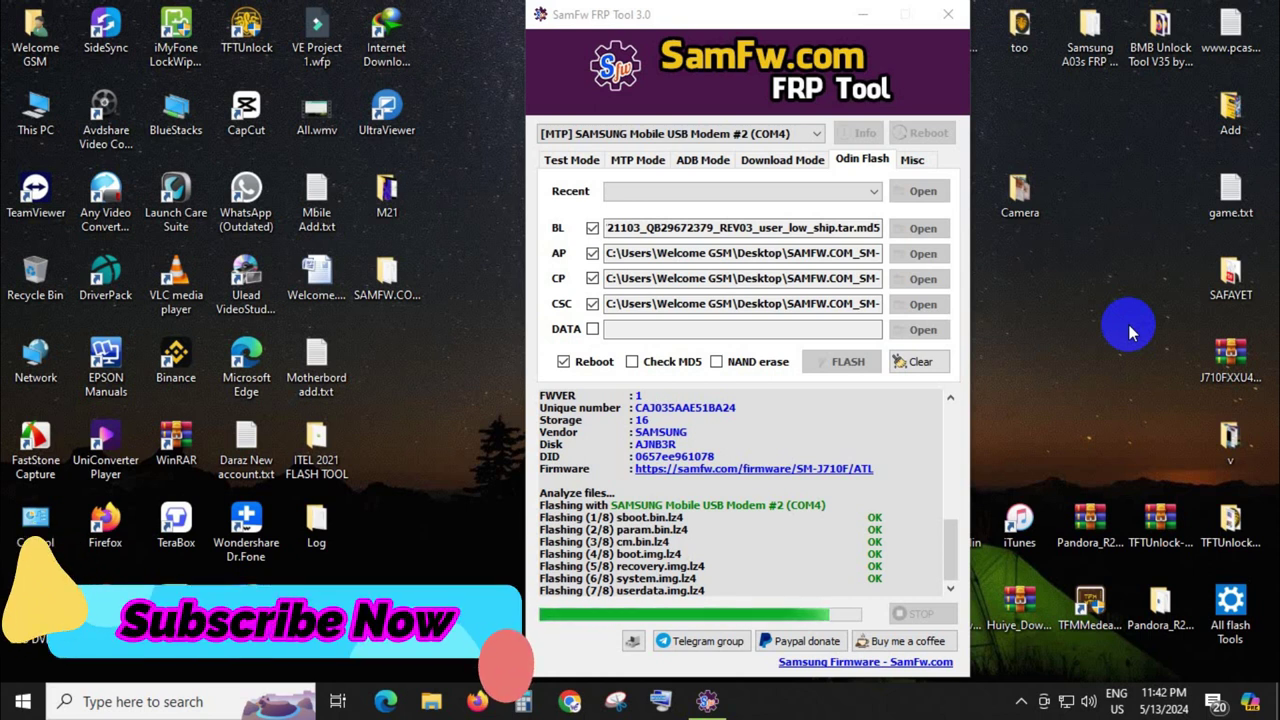
{"action": "right_click", "coordinate": [448, 134]}
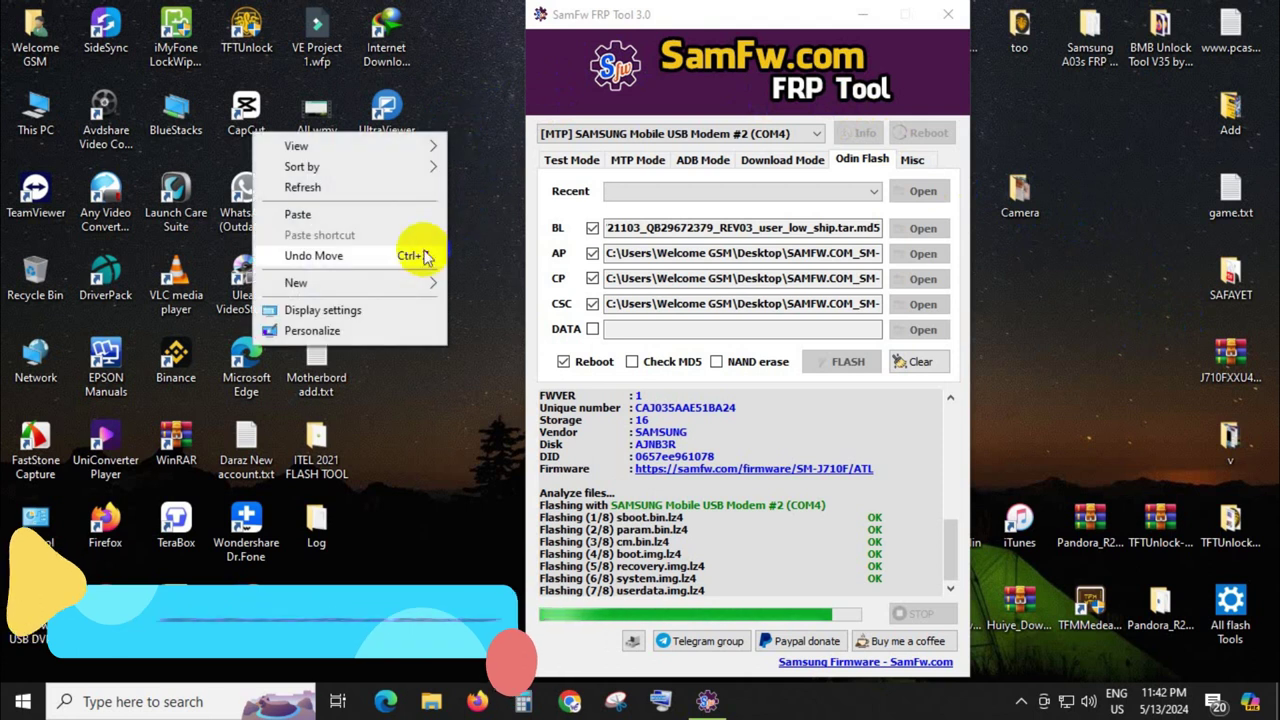
{"action": "left_click", "coordinate": [386, 192]}
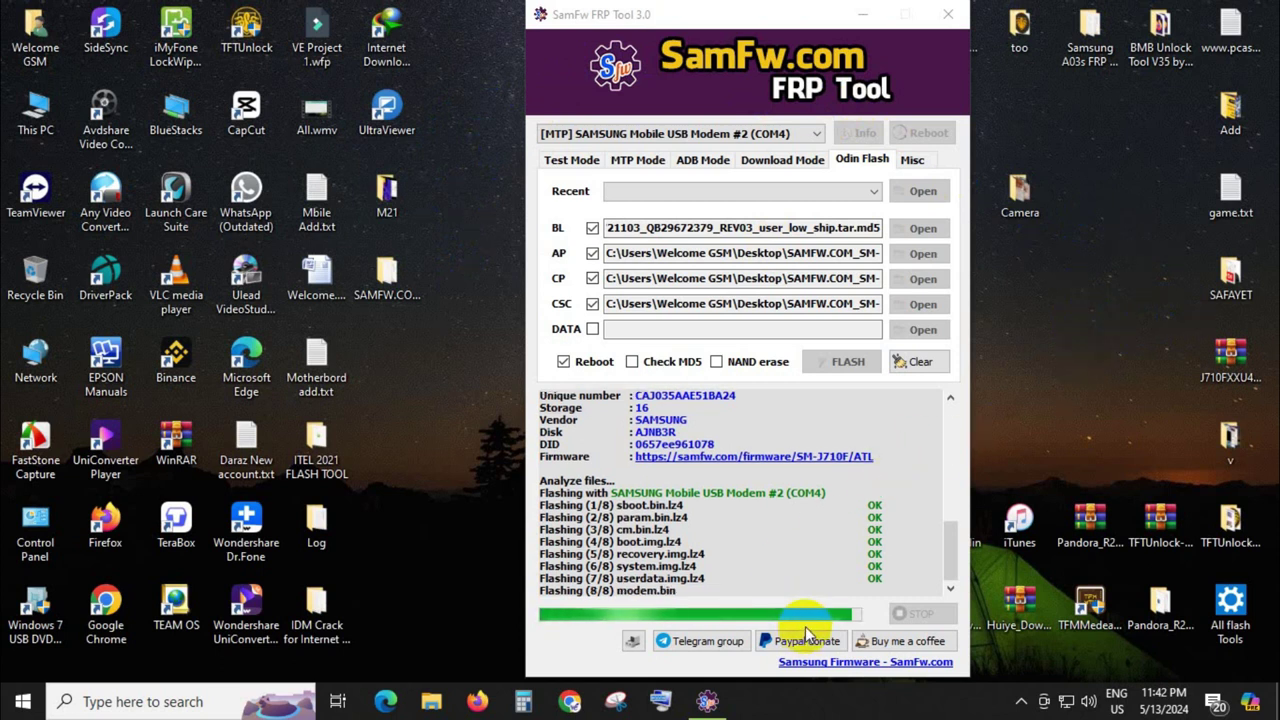
{"action": "right_click", "coordinate": [1108, 267]}
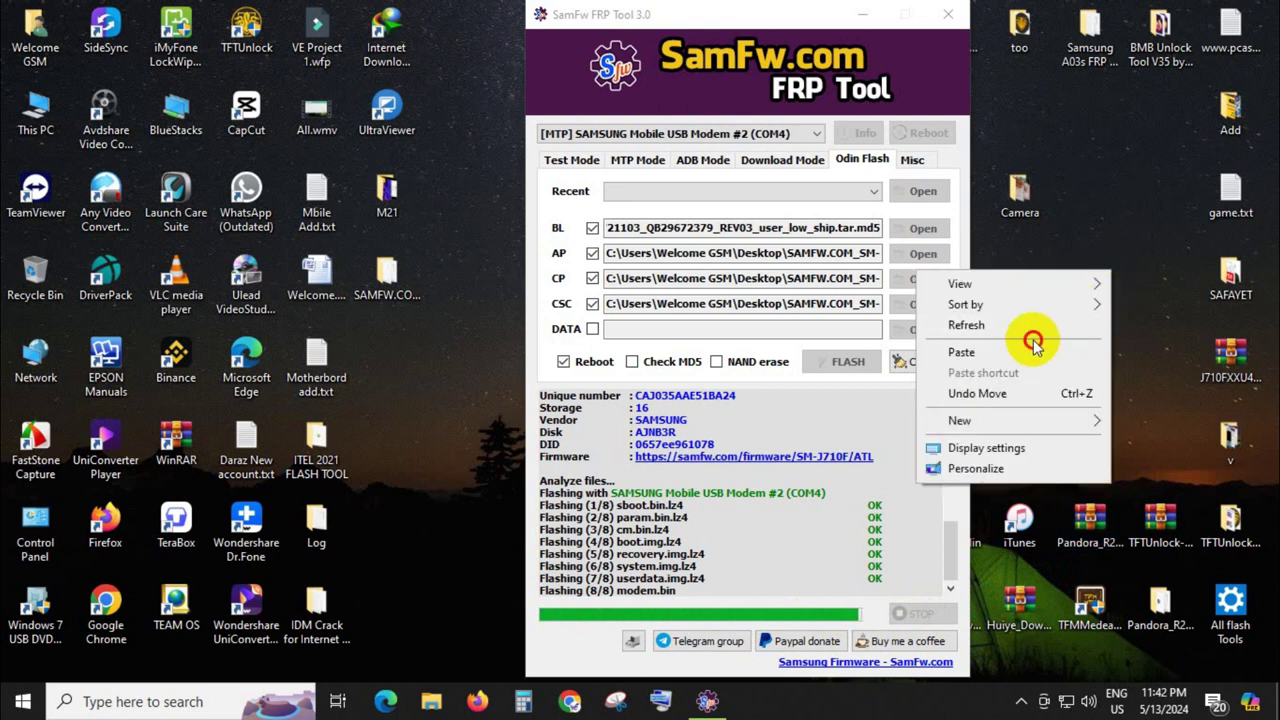
{"action": "left_click", "coordinate": [1065, 327]}
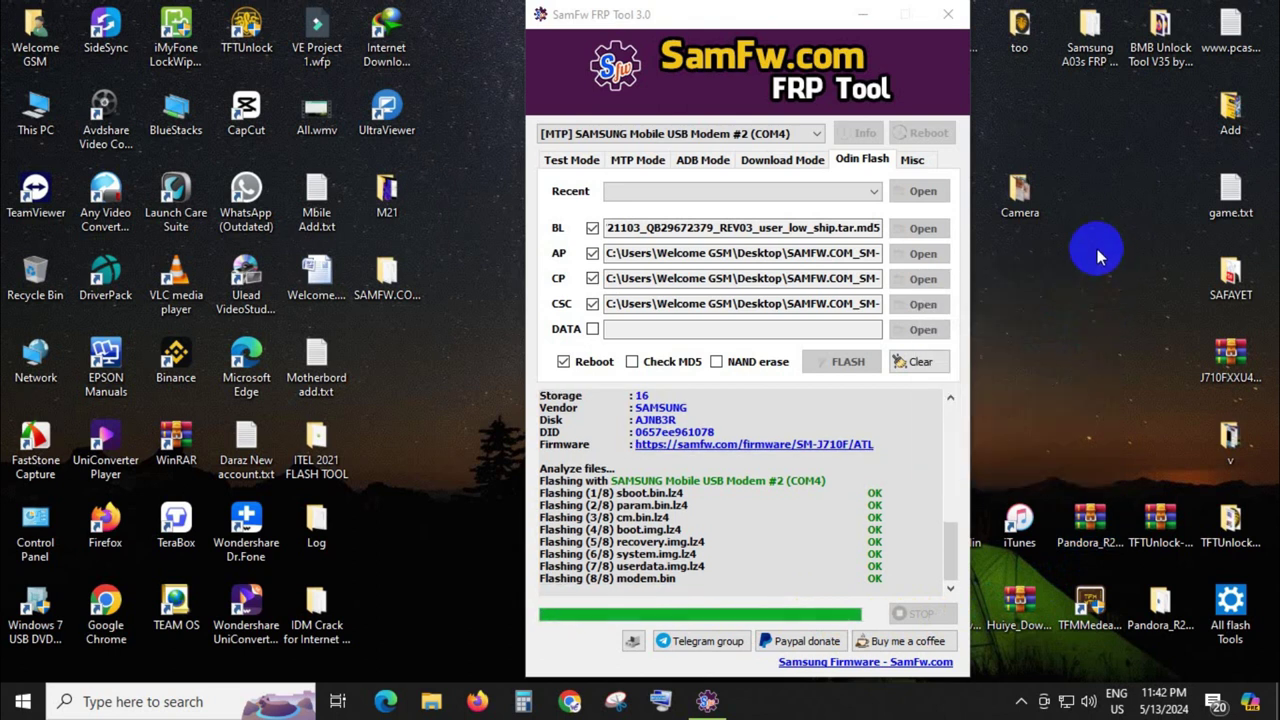
{"action": "right_click", "coordinate": [1065, 271]}
{"action": "left_click", "coordinate": [1038, 326]}
{"action": "right_click", "coordinate": [1100, 297]}
{"action": "left_click", "coordinate": [1062, 350]}
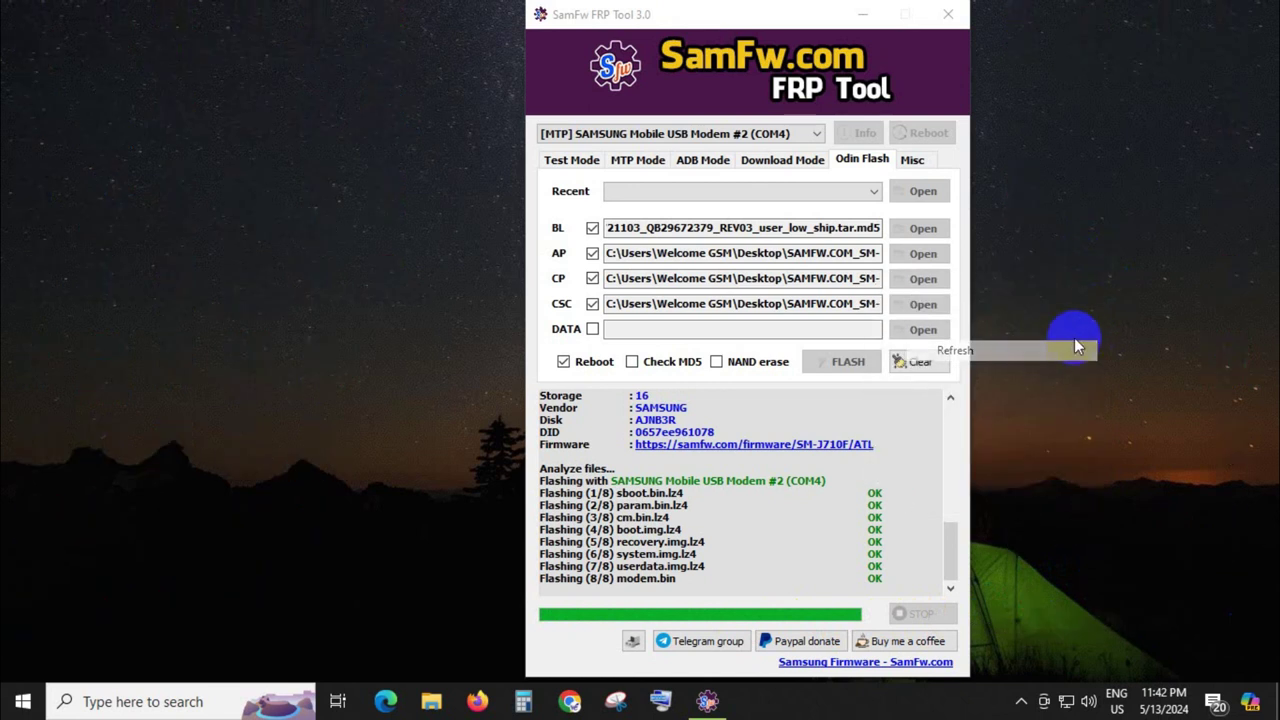
{"action": "right_click", "coordinate": [1166, 297]}
{"action": "left_click", "coordinate": [1065, 350]}
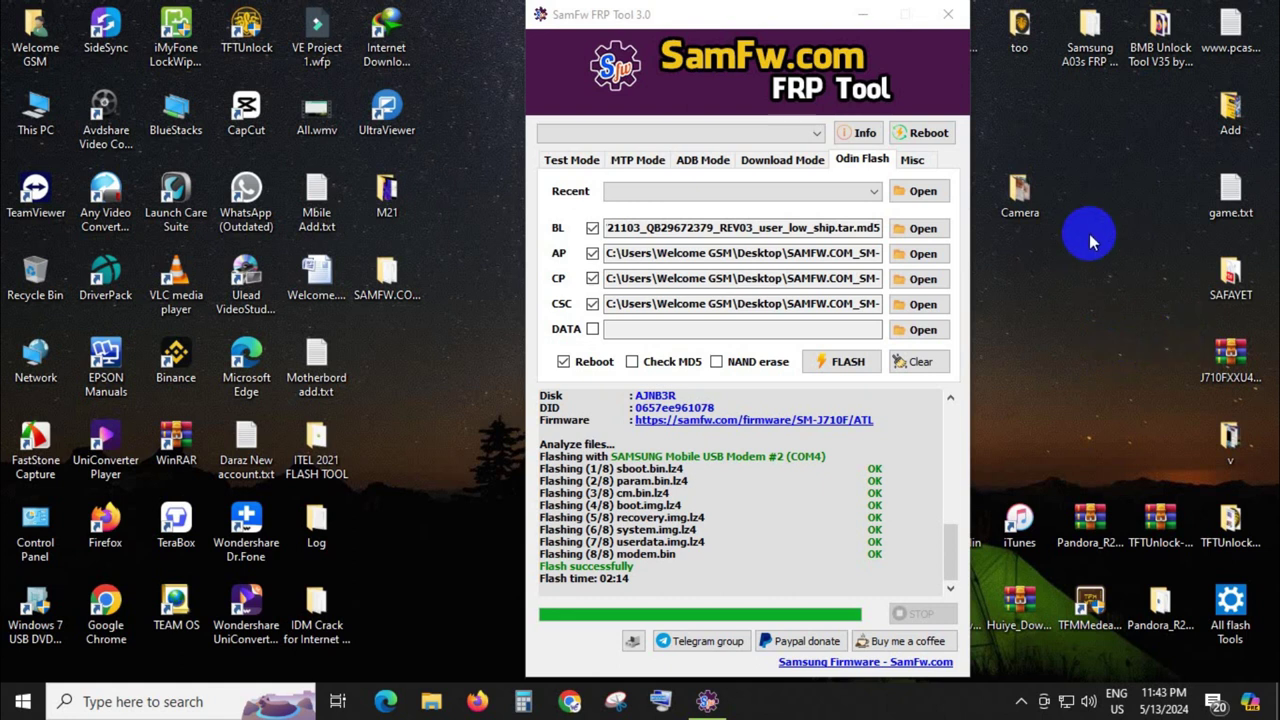
{"action": "right_click", "coordinate": [1108, 328]}
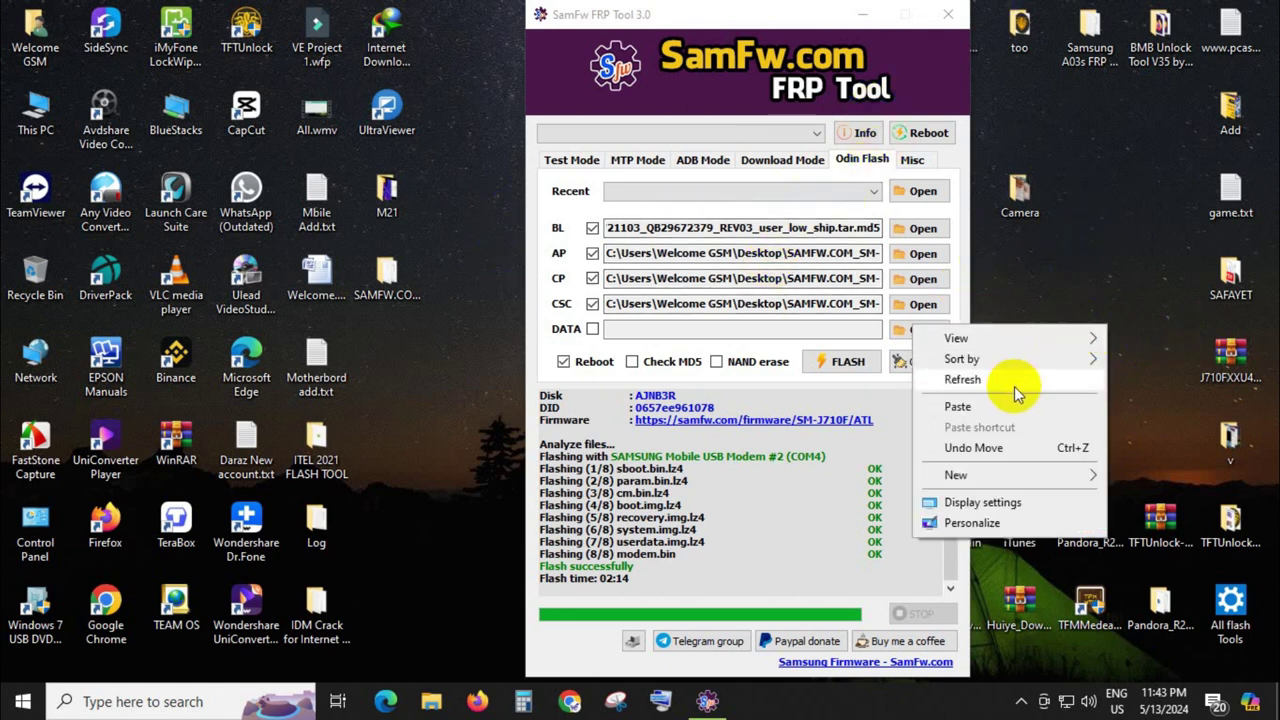
{"action": "left_click", "coordinate": [1000, 380]}
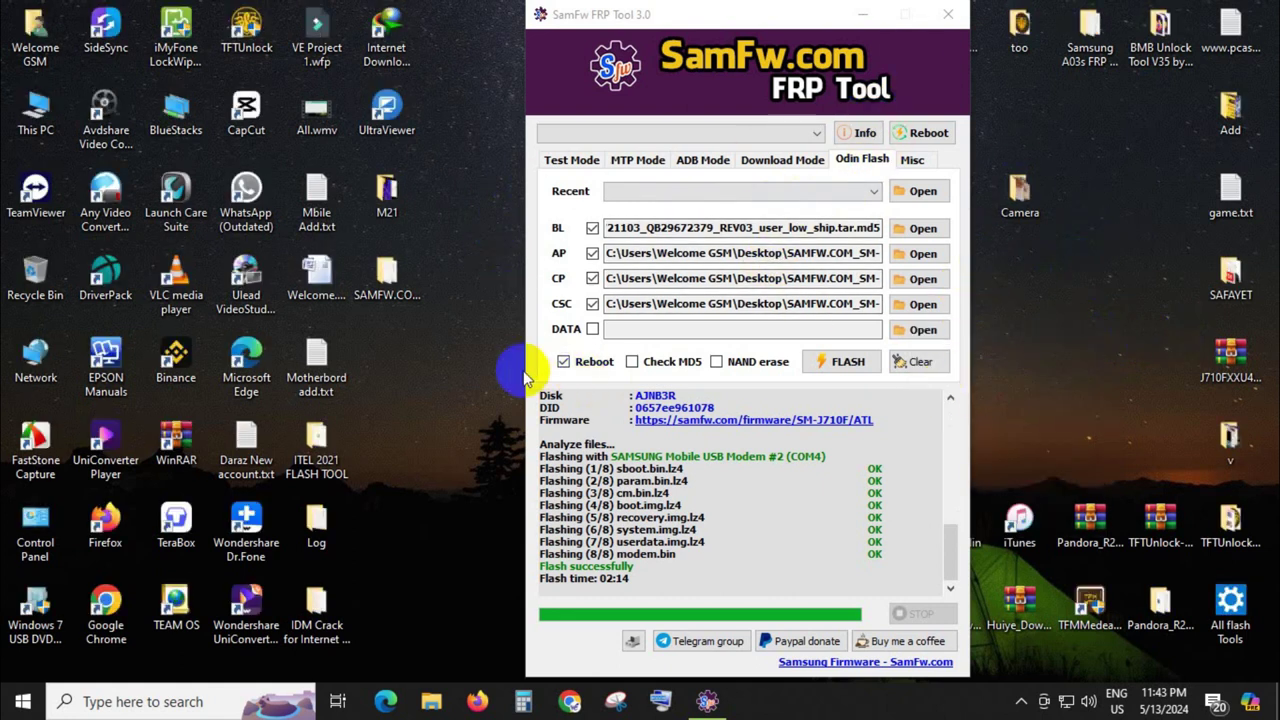
Close SamFw FRP Tool and switch to File Explorer at This PC to show the computer's drives
{"action": "left_click", "coordinate": [948, 14]}
{"action": "double_click", "coordinate": [35, 112]}
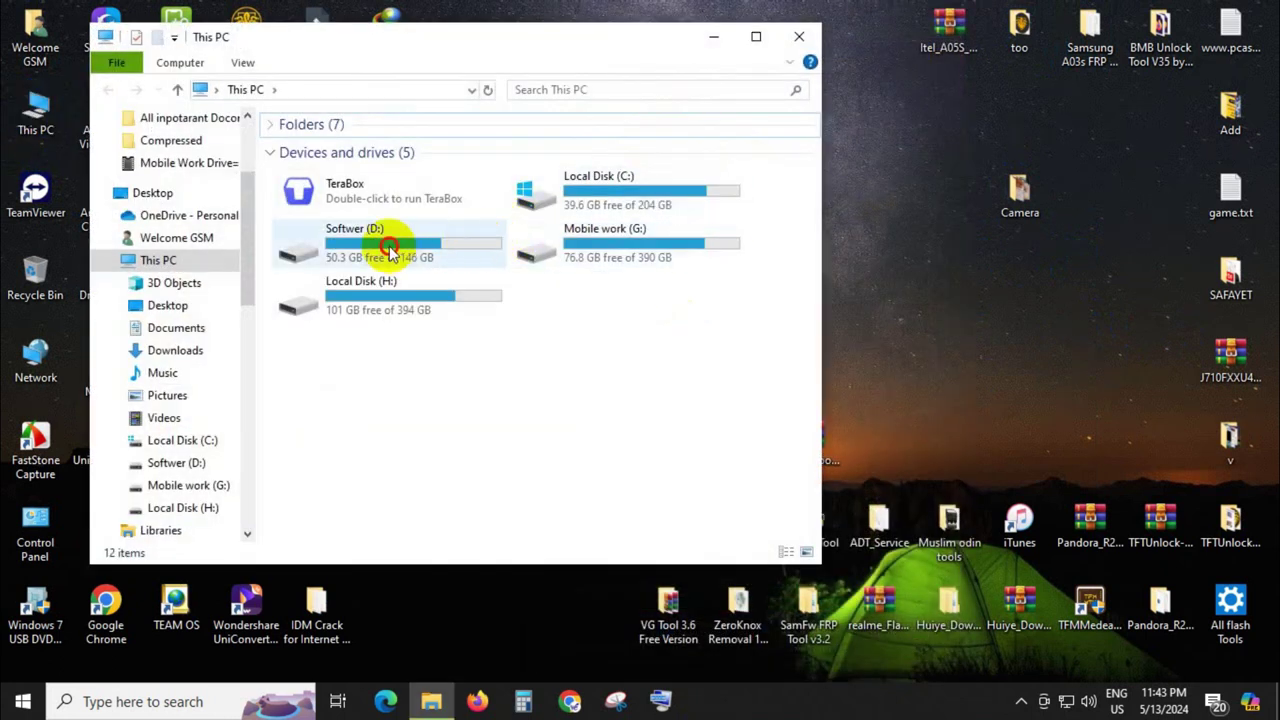